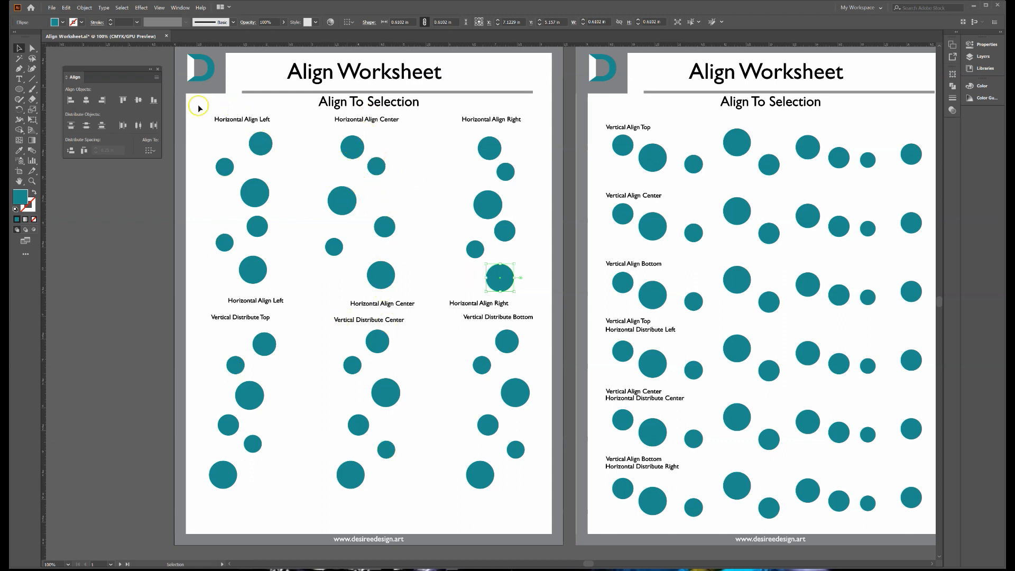
left_click_drag(92, 82, 97, 81)
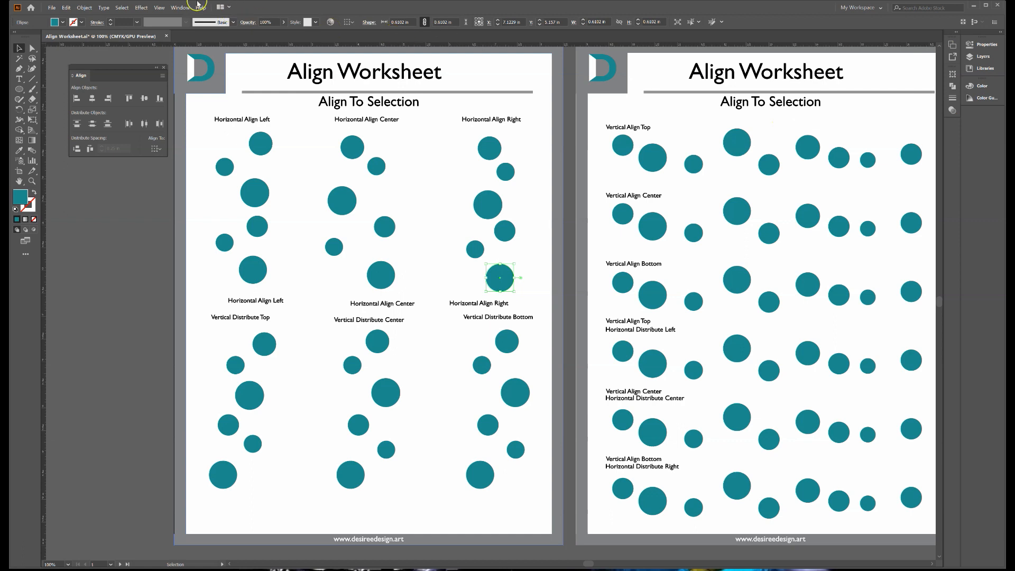
left_click(178, 7)
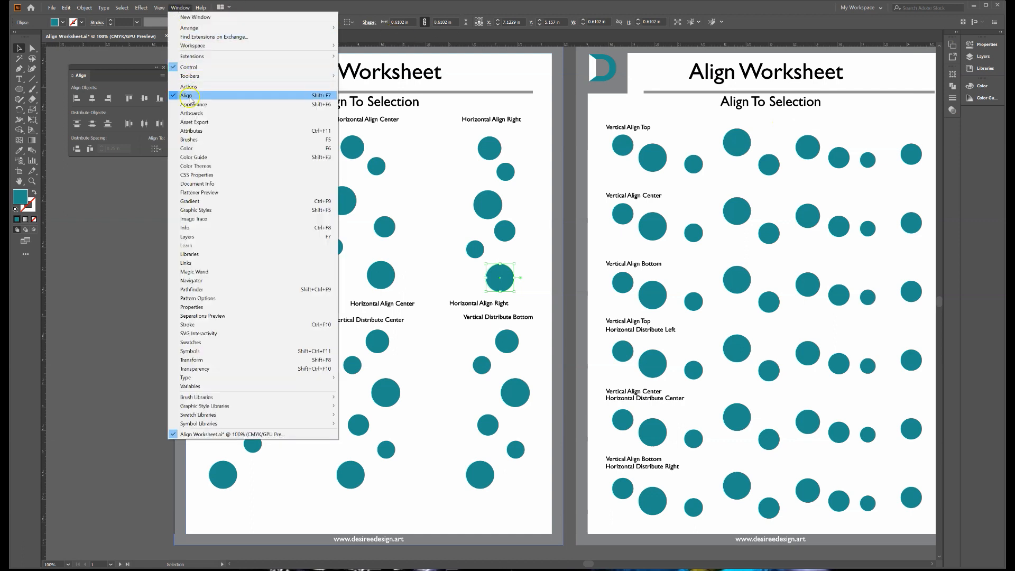
left_click(128, 194)
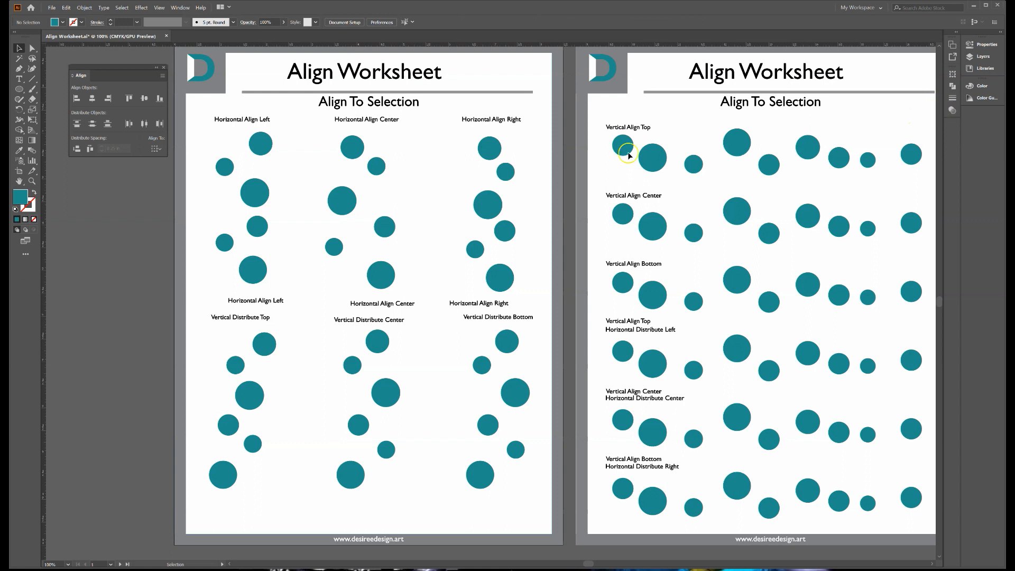
left_click(953, 110)
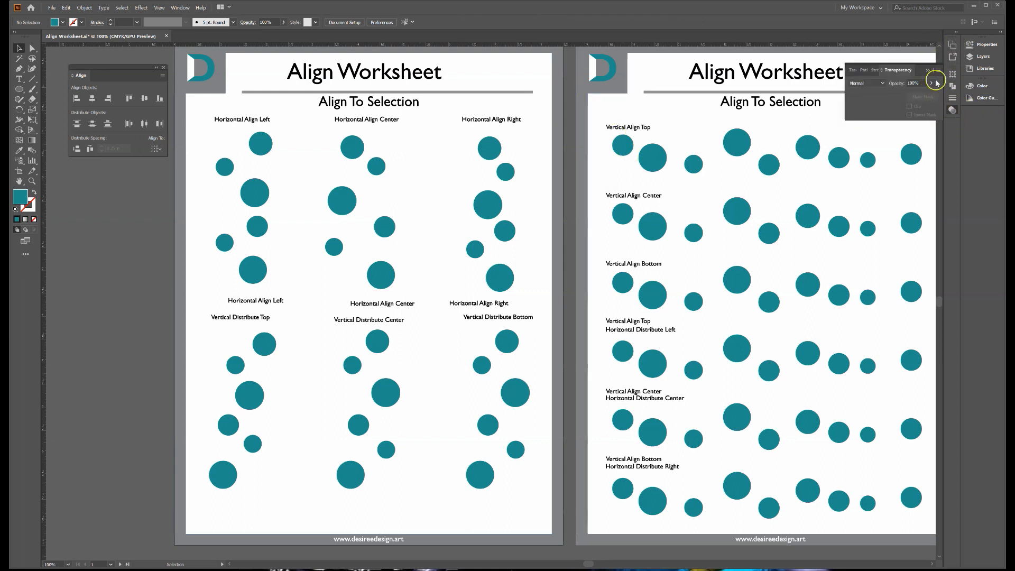
left_click(852, 117)
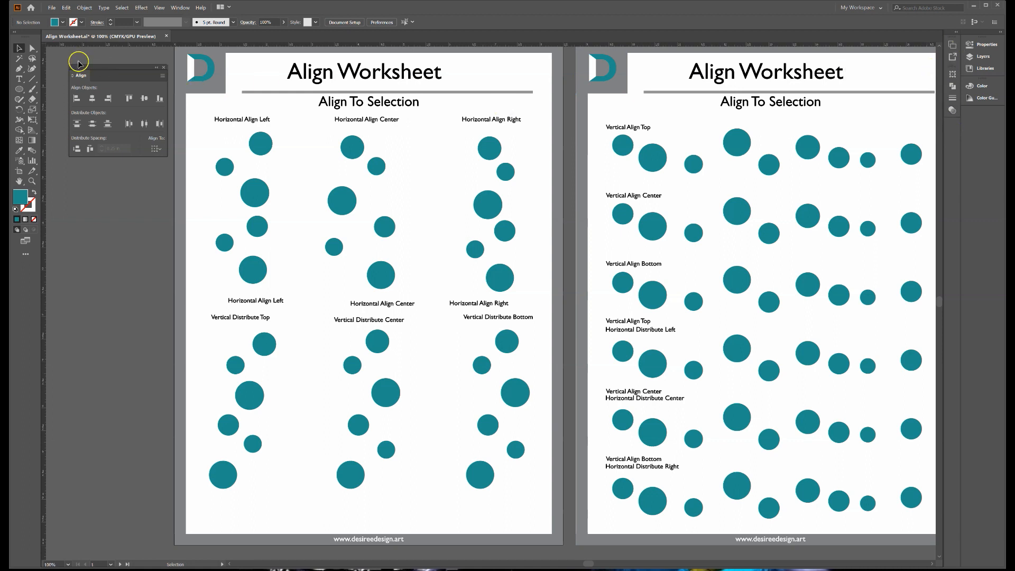
Dock the Align panel in the collapsed panel strip, open it there, and float it back beside the artboard
left_click_drag(93, 71, 959, 129)
left_click(952, 128)
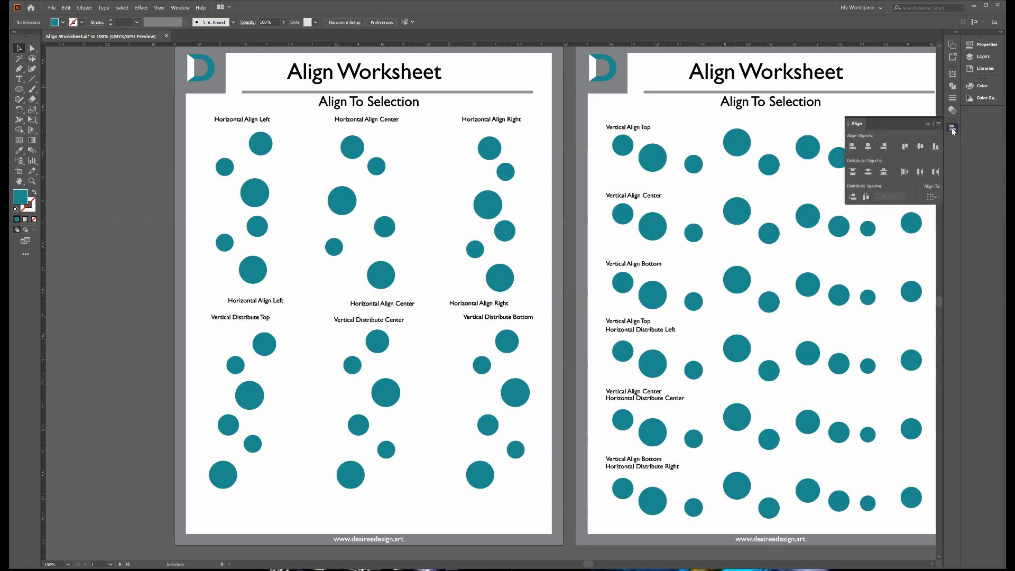
left_click_drag(905, 121, 115, 72)
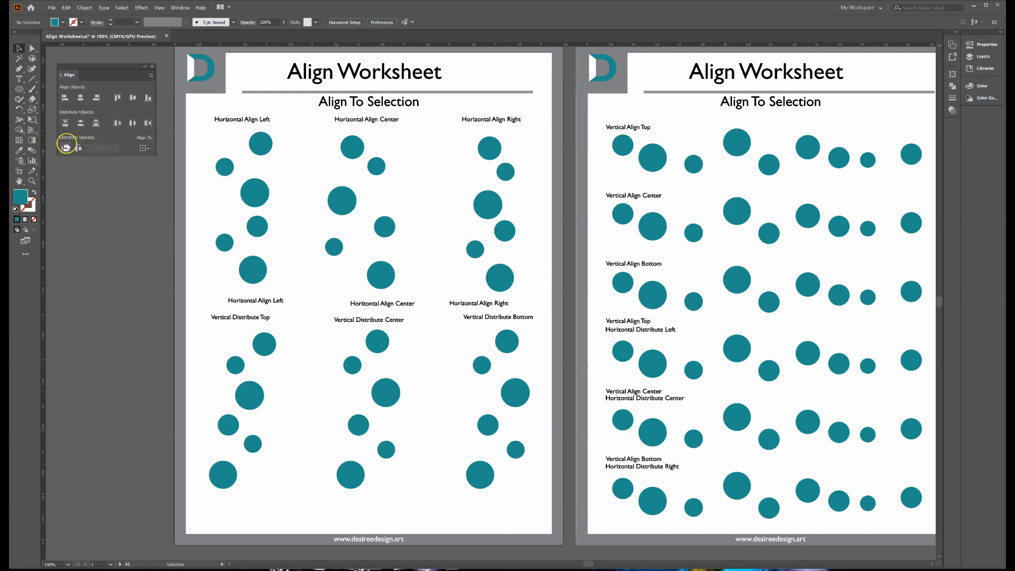
Set the alignment reference to Align to Selection and left-align the circles under the Horizontal Align Left heading
left_click(144, 148)
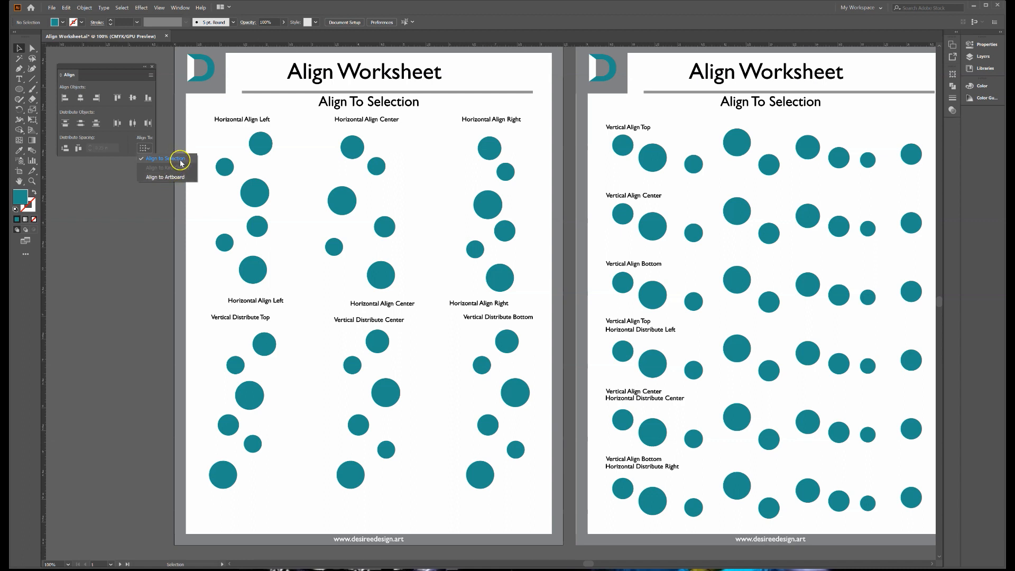
left_click(159, 160)
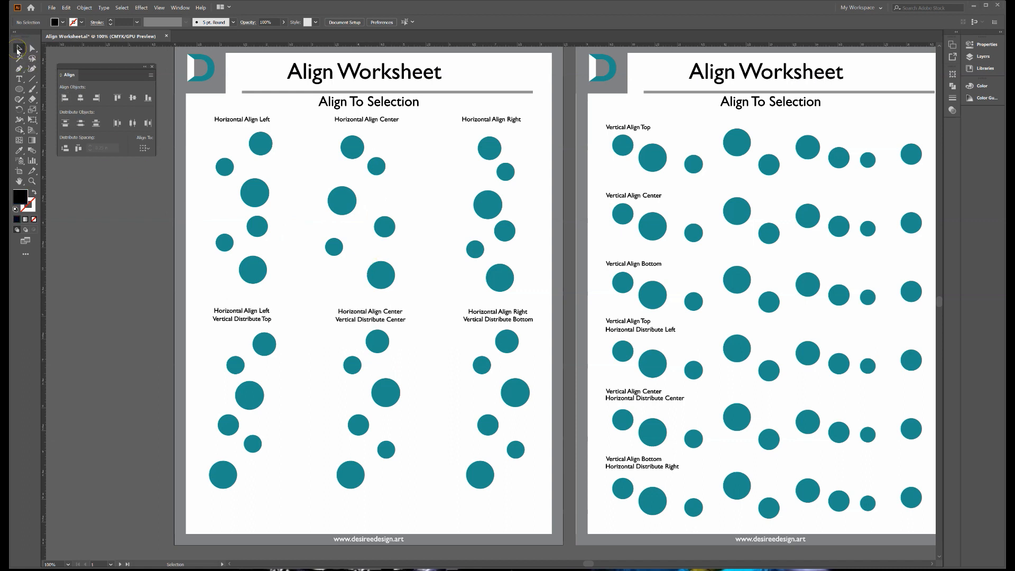
left_click_drag(207, 131, 286, 252)
left_click_drag(297, 288, 297, 288)
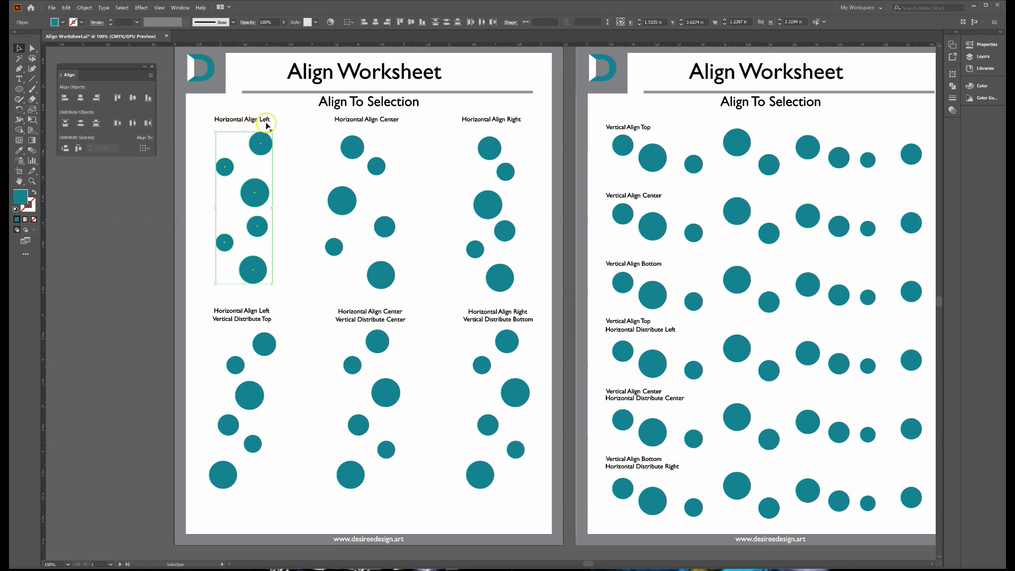
left_click(65, 101)
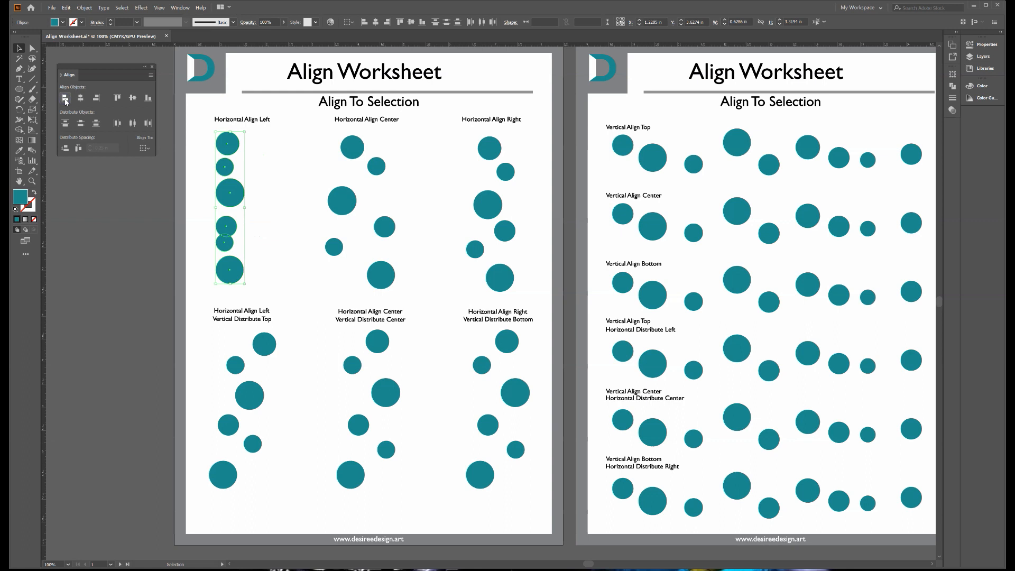
left_click(294, 163)
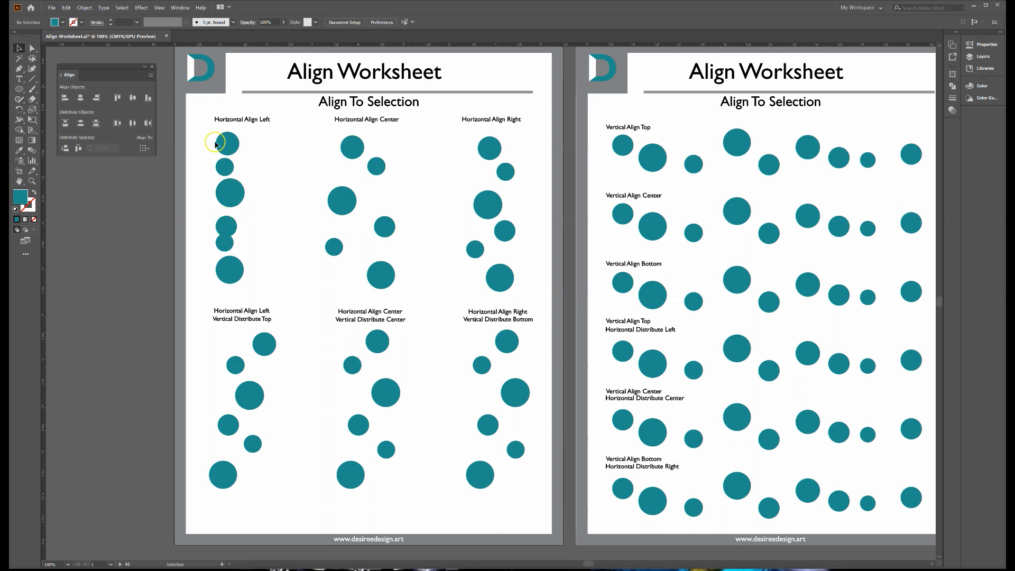
Align the circles under the Horizontal Align Center heading to their shared horizontal center
left_click_drag(361, 206, 423, 290)
left_click(81, 98)
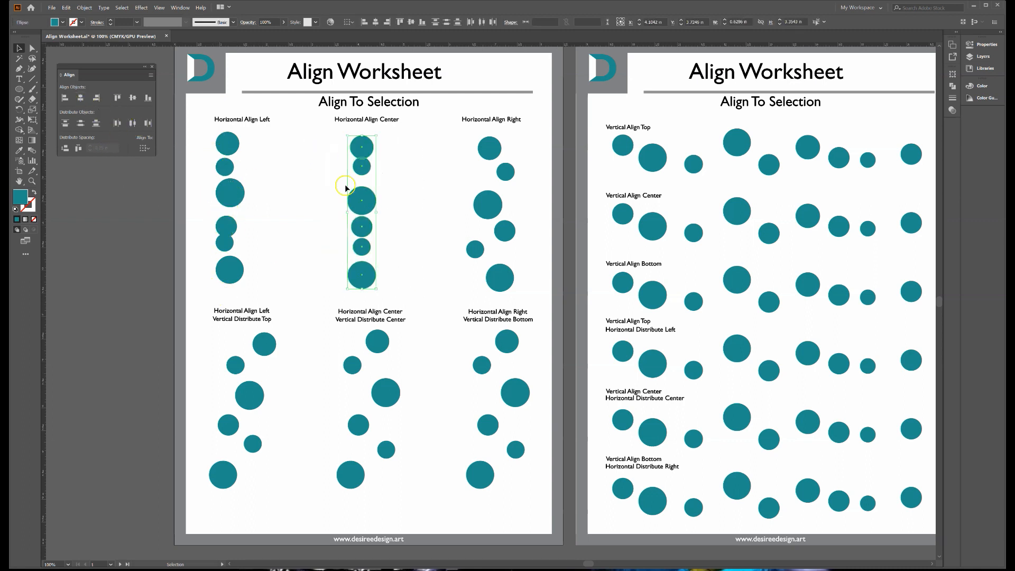
left_click(430, 139)
Right-align the circles under the Horizontal Align Right heading
left_click_drag(510, 244, 527, 288)
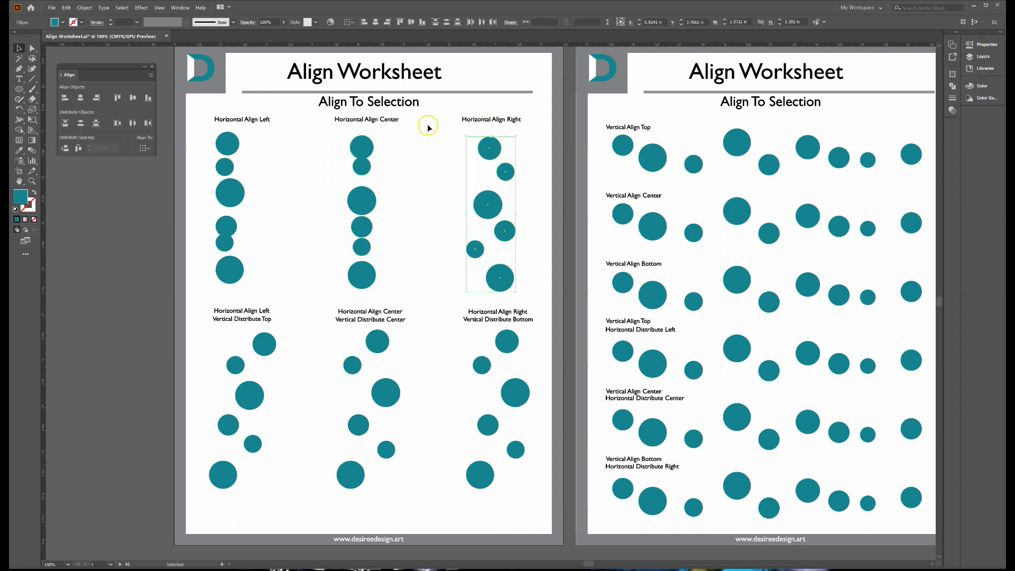
left_click(96, 97)
left_click(452, 216)
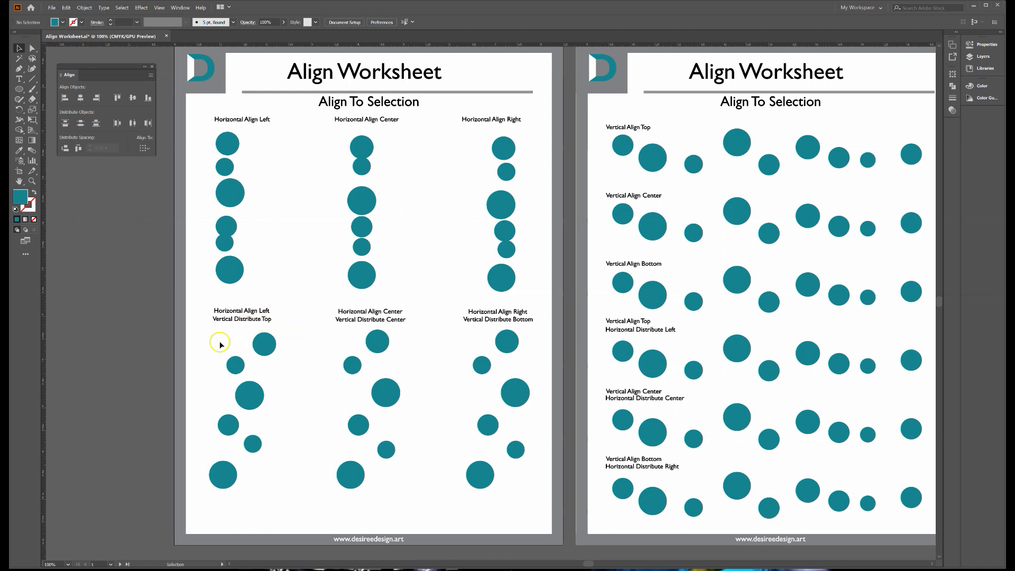
Left-align the circles under Horizontal Align Left / Vertical Distribute Top and distribute them vertically by their top edges
left_click_drag(282, 486, 283, 489)
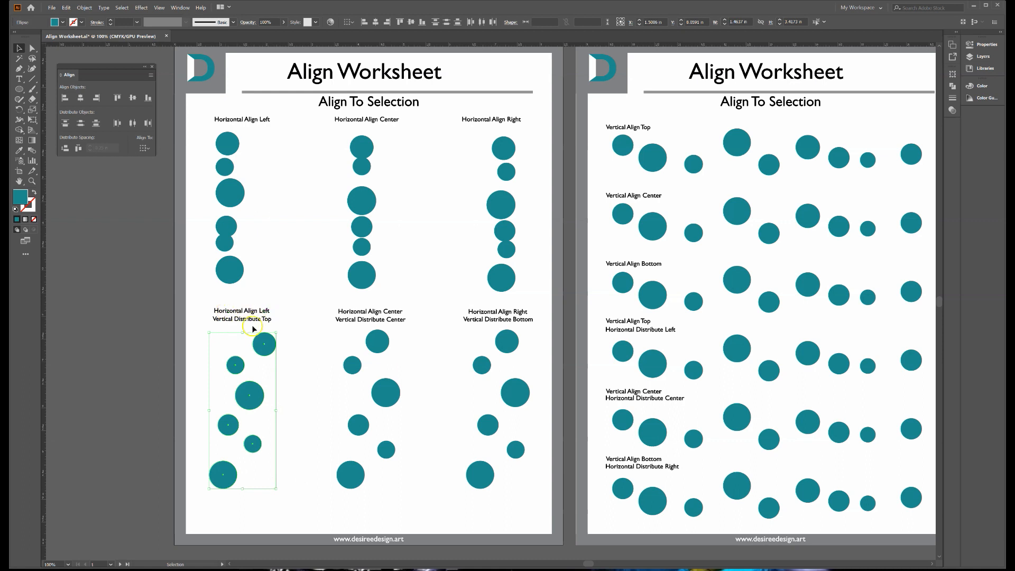
left_click(65, 102)
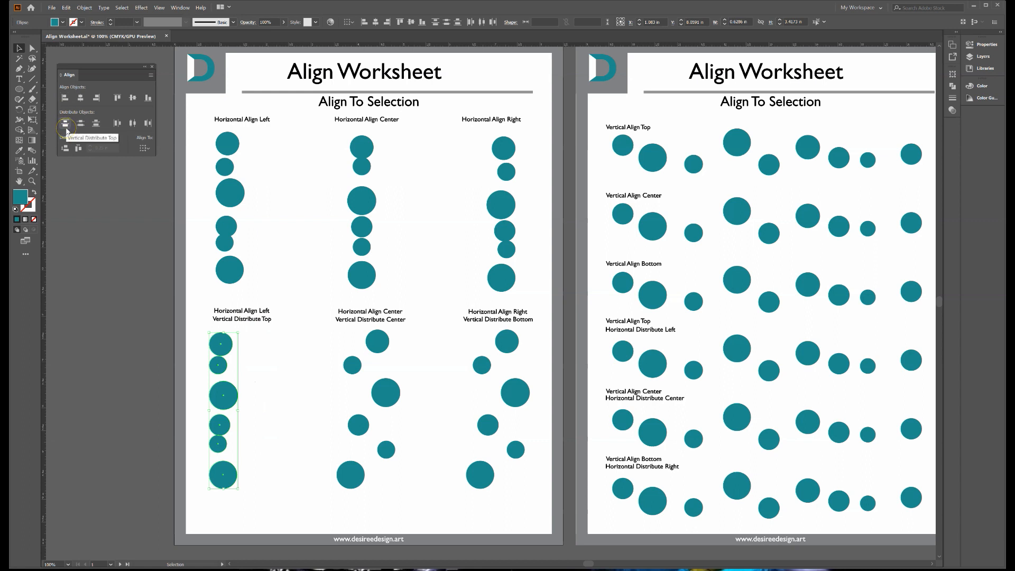
left_click(66, 124)
left_click(259, 403)
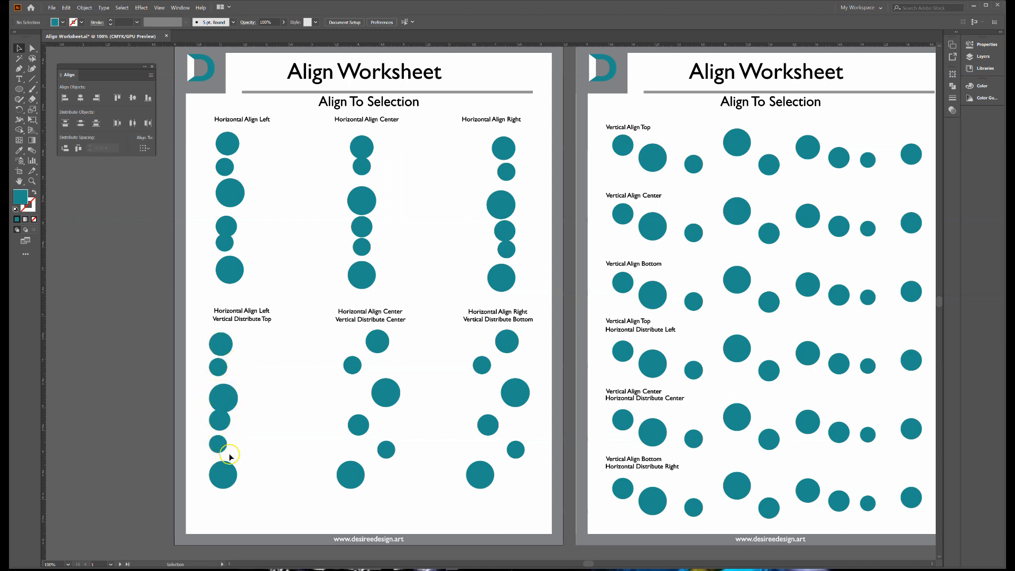
Horizontally center the circles under Horizontal Align Center / Vertical Distribute Center and distribute them vertically by their centers
left_click_drag(362, 409, 401, 494)
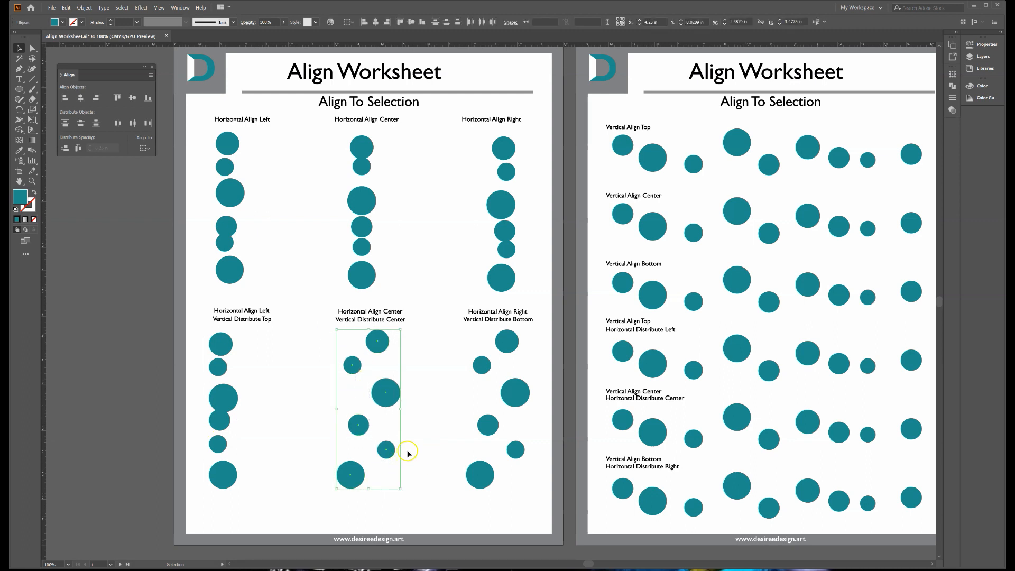
left_click(81, 99)
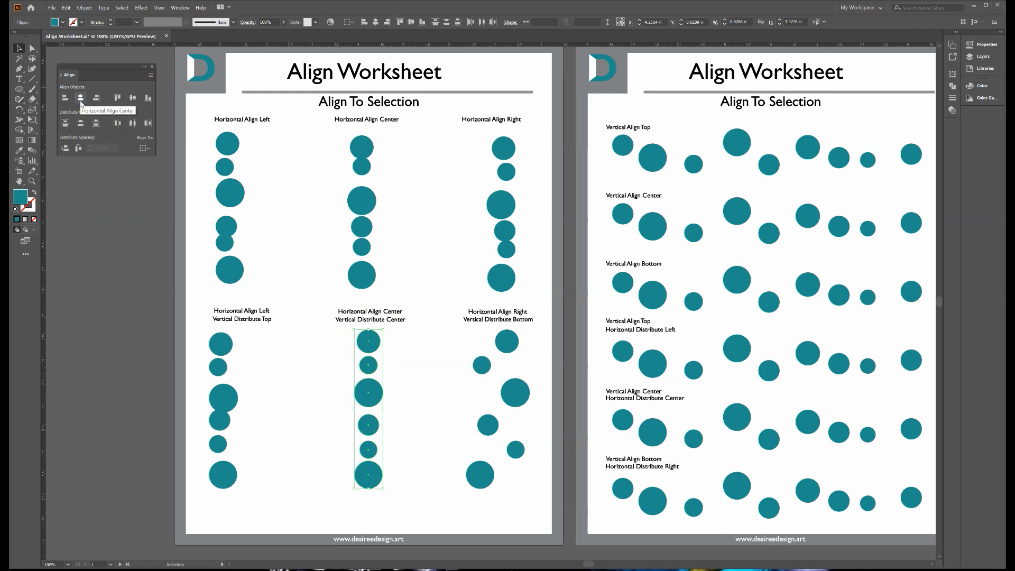
left_click(80, 122)
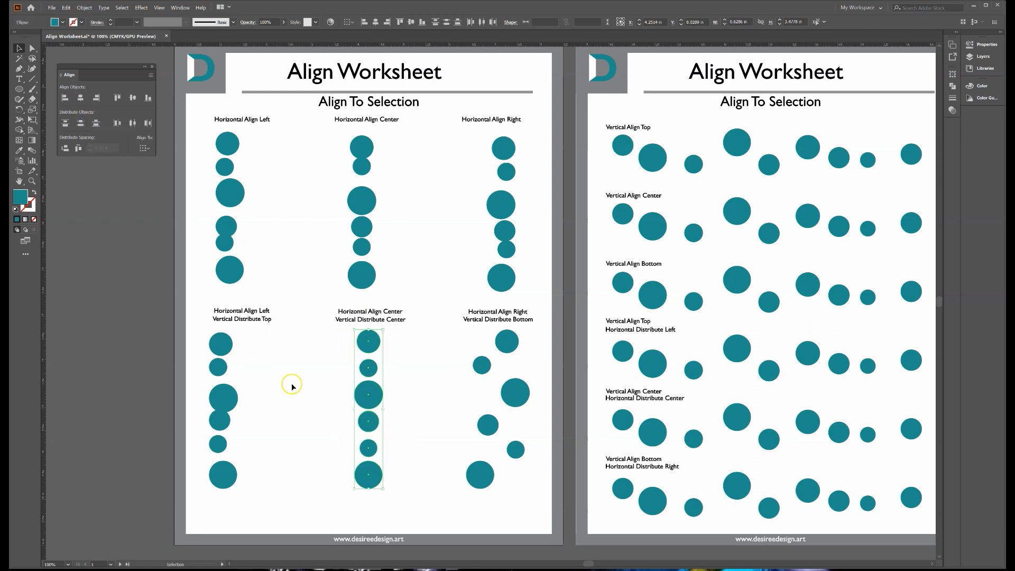
left_click(369, 399)
left_click(417, 412)
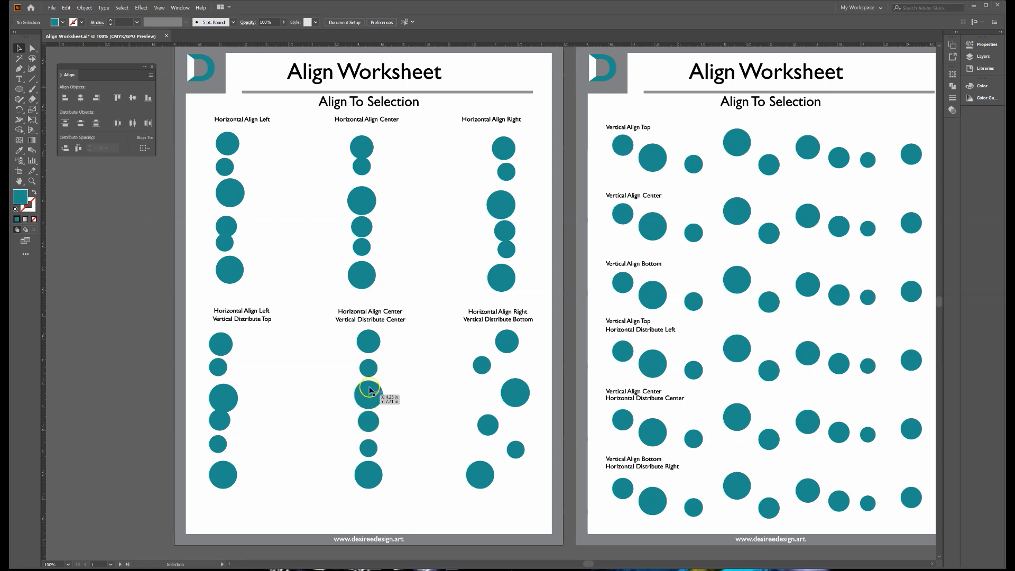
Right-align the circles under Horizontal Align Right / Vertical Distribute Bottom and distribute them vertically by their bottom edges
left_click_drag(458, 323, 533, 502)
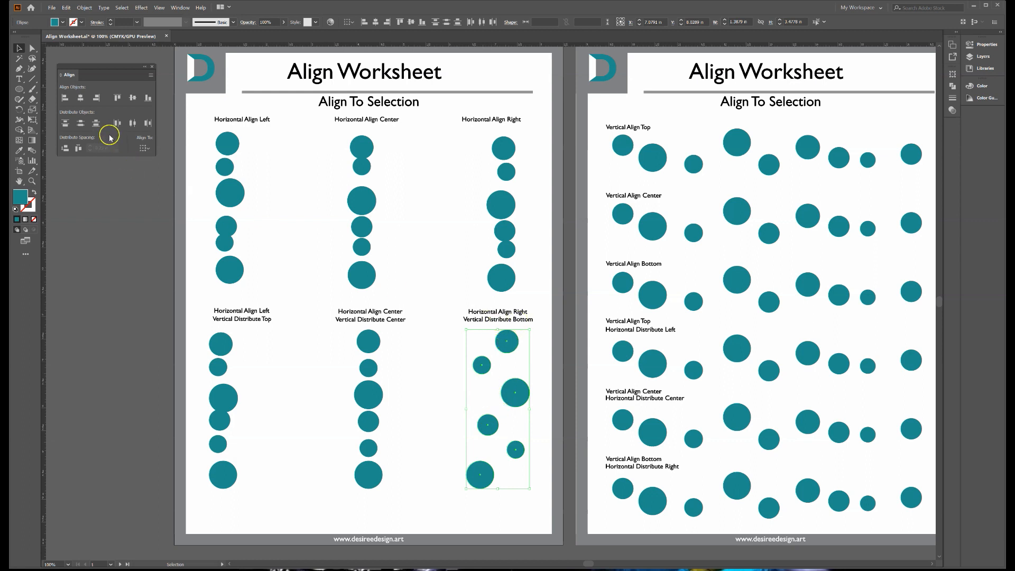
left_click(95, 99)
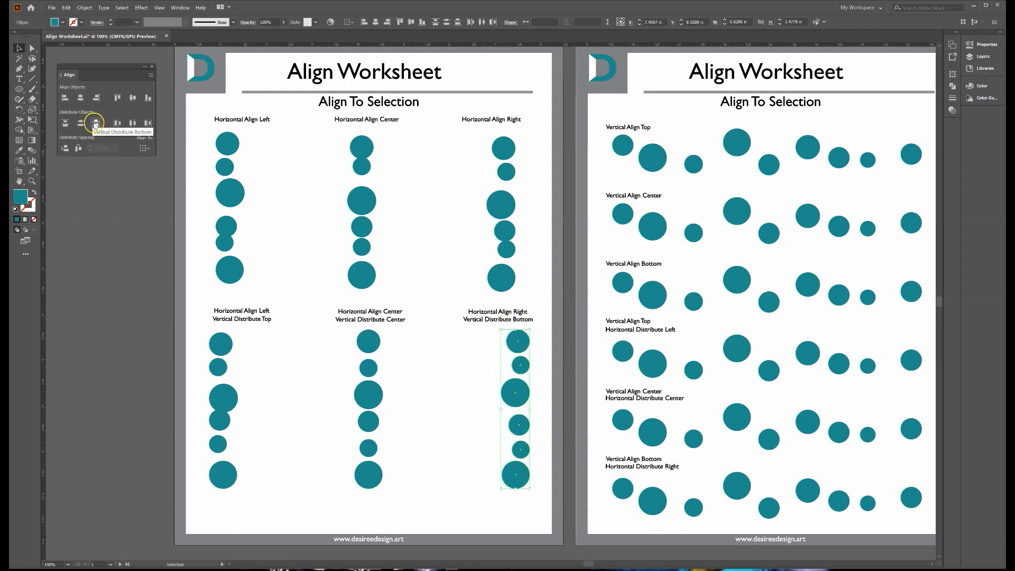
left_click(96, 124)
left_click(453, 437)
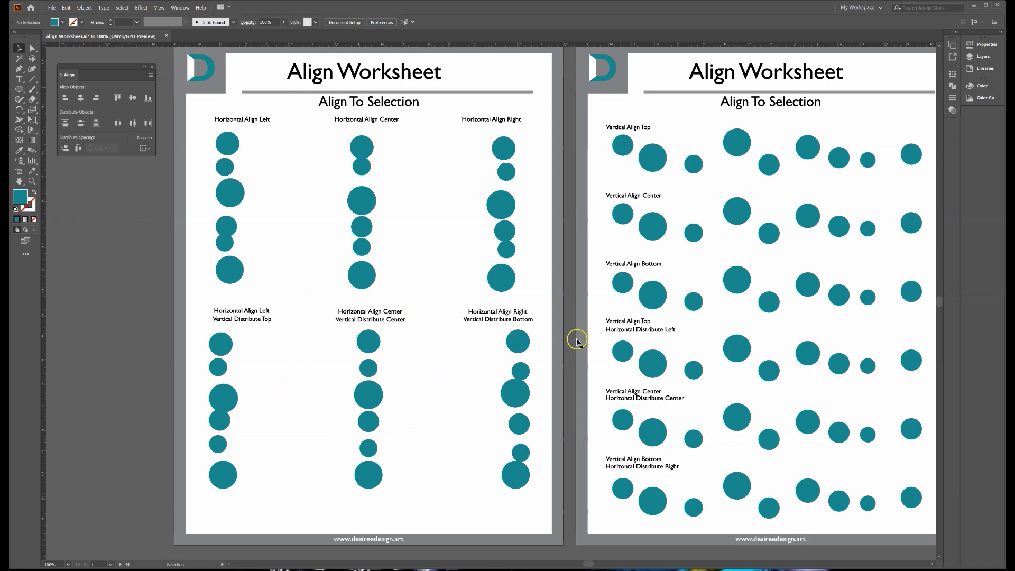
On the second worksheet artboard, align the first row of circles, labelled Vertical Align Top, by their top edges
left_click_drag(631, 333, 348, 353)
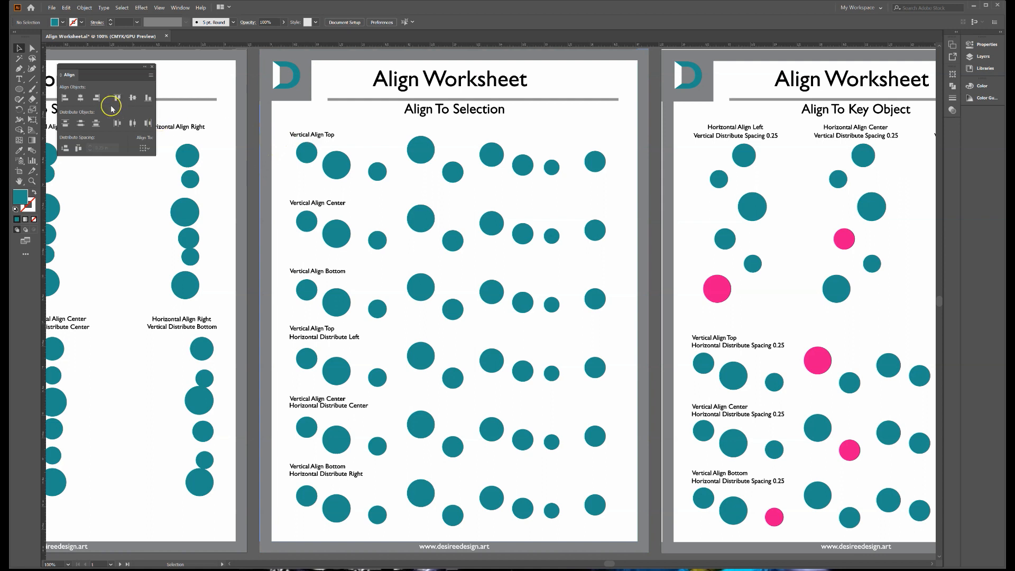
left_click_drag(287, 143, 526, 196)
left_click_drag(602, 196, 604, 200)
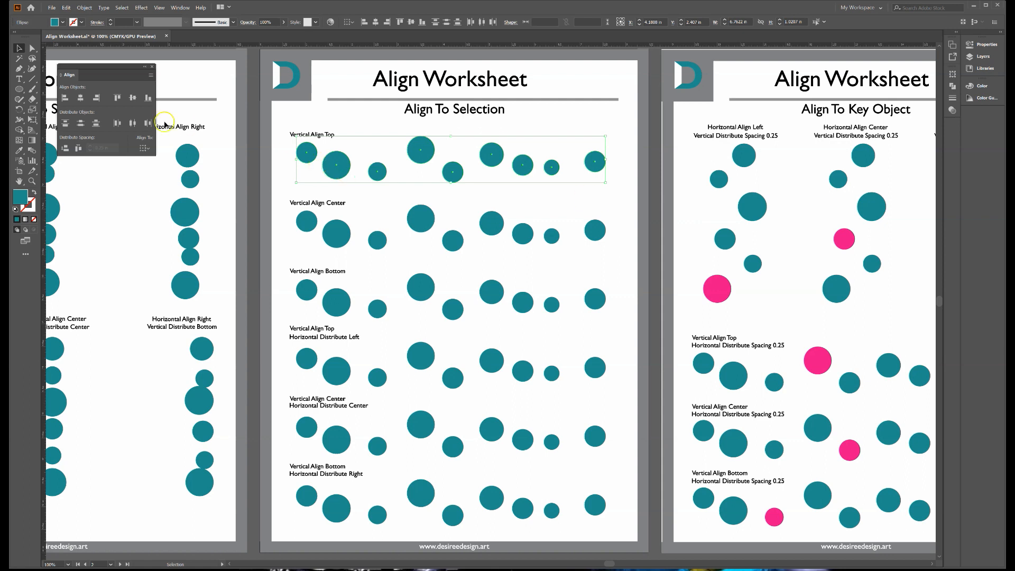
left_click(117, 98)
left_click(410, 172)
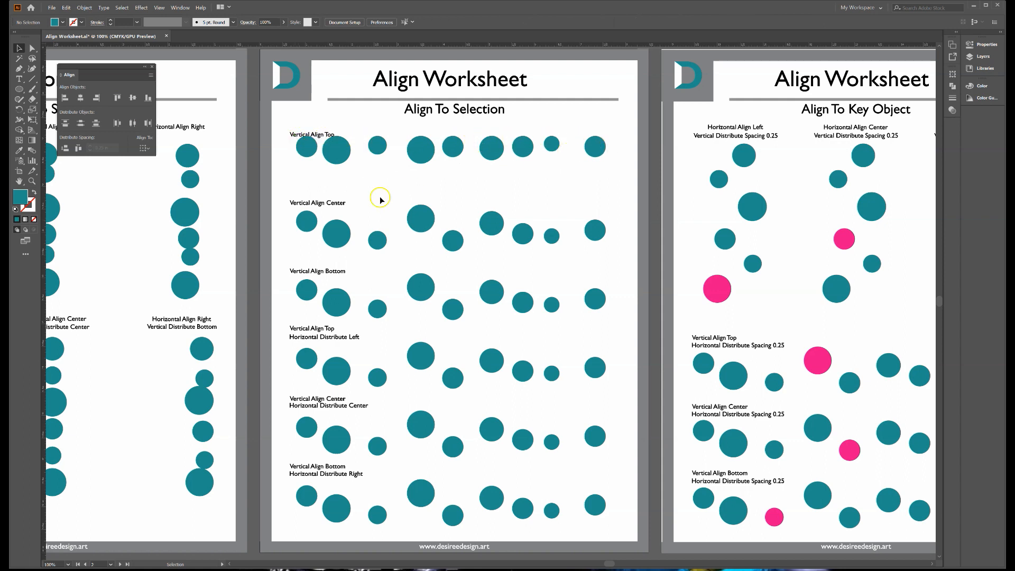
Align the row of circles labelled Vertical Align Center by their vertical centers
left_click_drag(287, 210, 449, 247)
left_click_drag(599, 255, 587, 254)
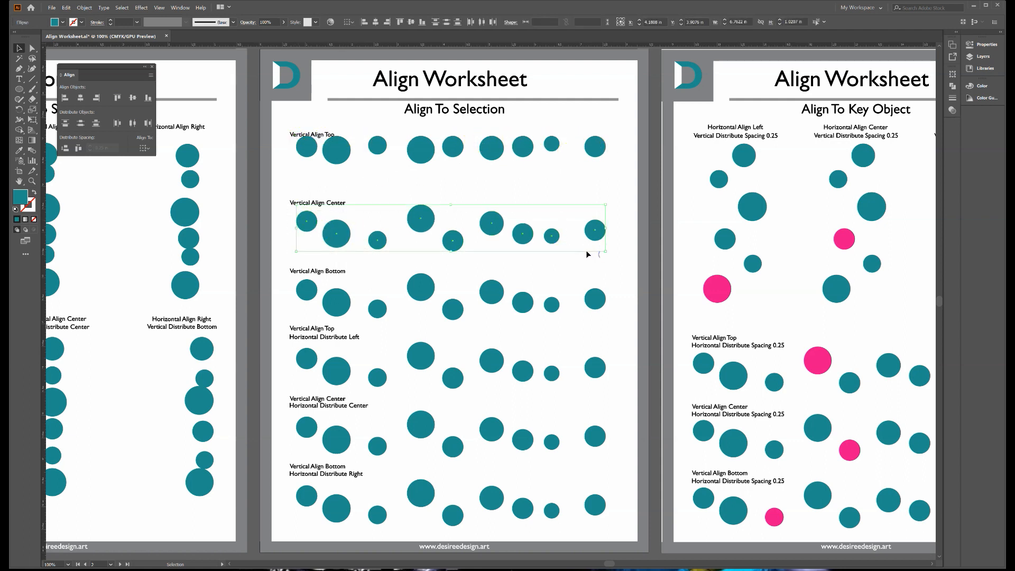
left_click(132, 97)
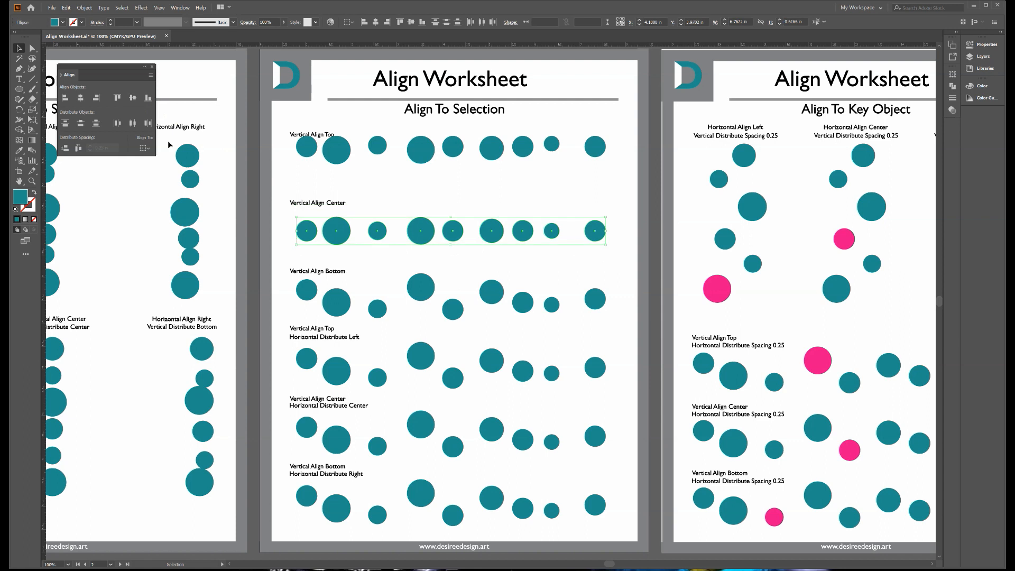
left_click(502, 253)
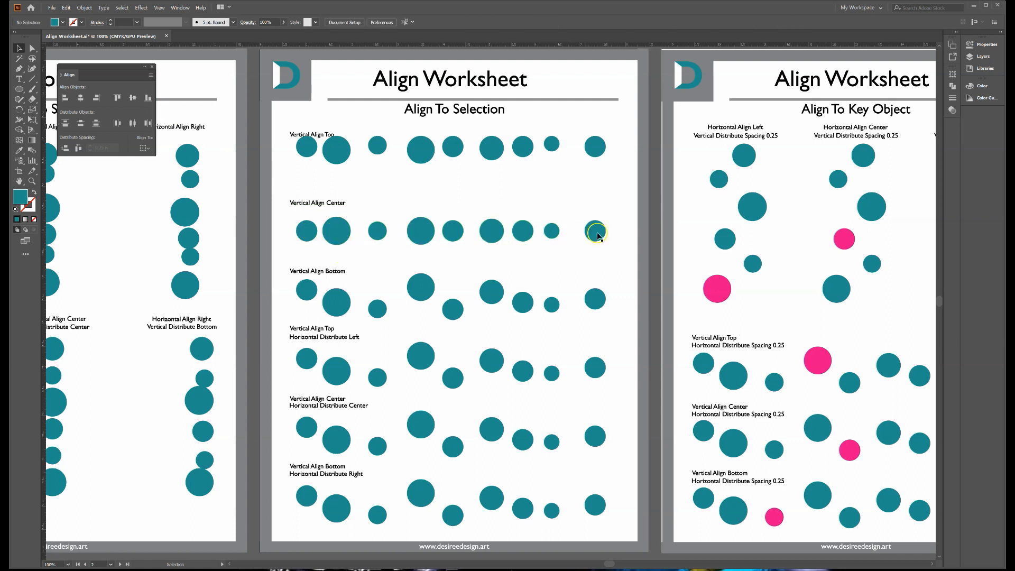
Align the row of circles labelled Vertical Align Bottom by their bottom edges
left_click_drag(290, 275, 606, 321)
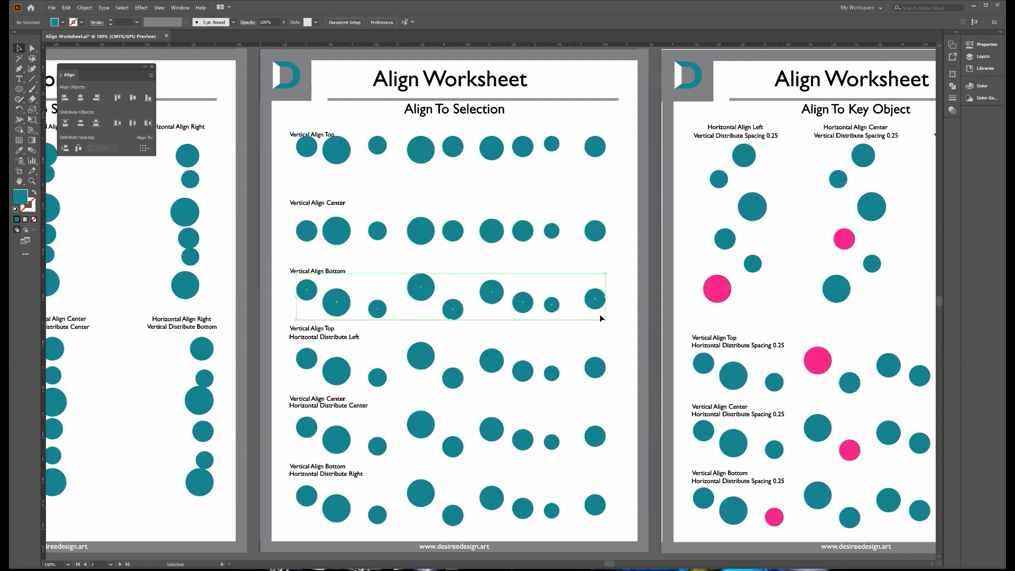
left_click(148, 97)
left_click(431, 288)
Align the circles under Vertical Align Top / Horizontal Distribute Left by their top edges and distribute them horizontally by their left edges
scroll(431, 294, "down", 1)
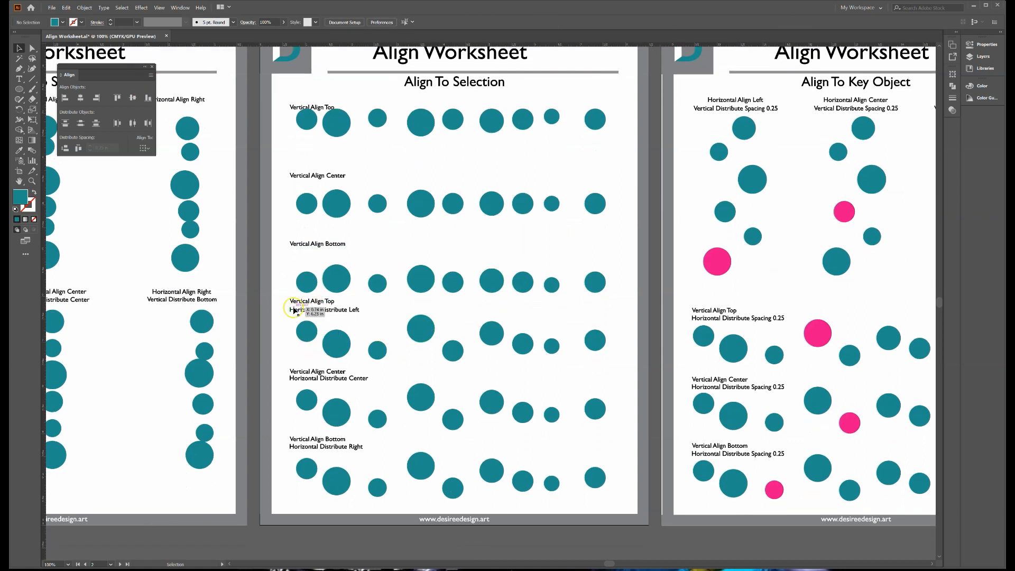
left_click_drag(287, 322, 625, 355)
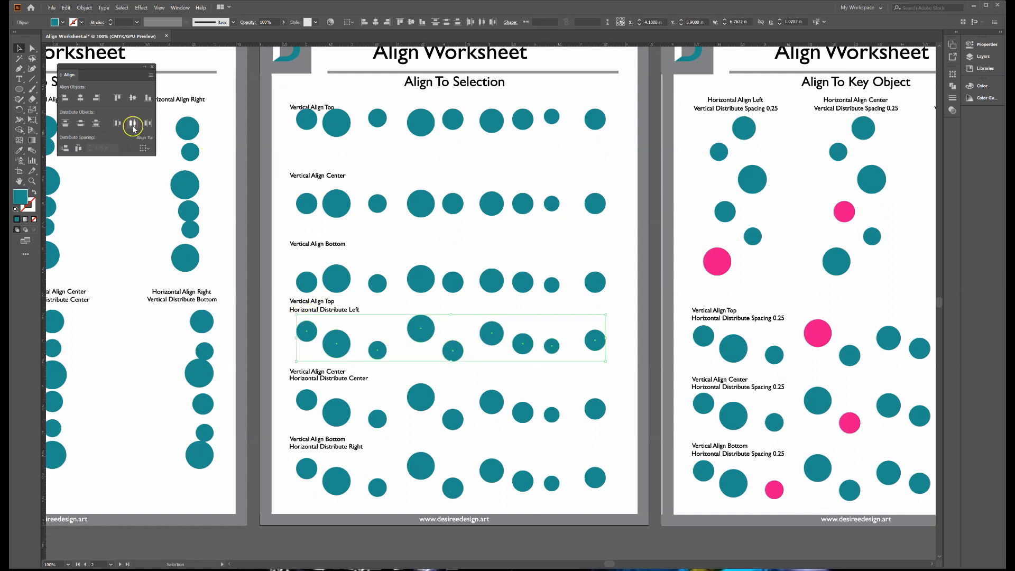
left_click(117, 99)
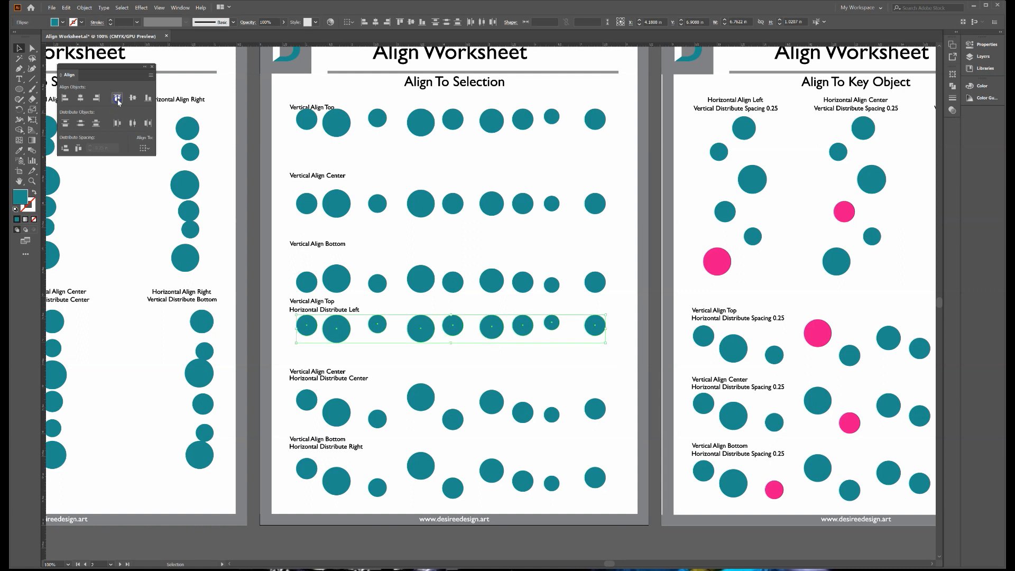
left_click(117, 124)
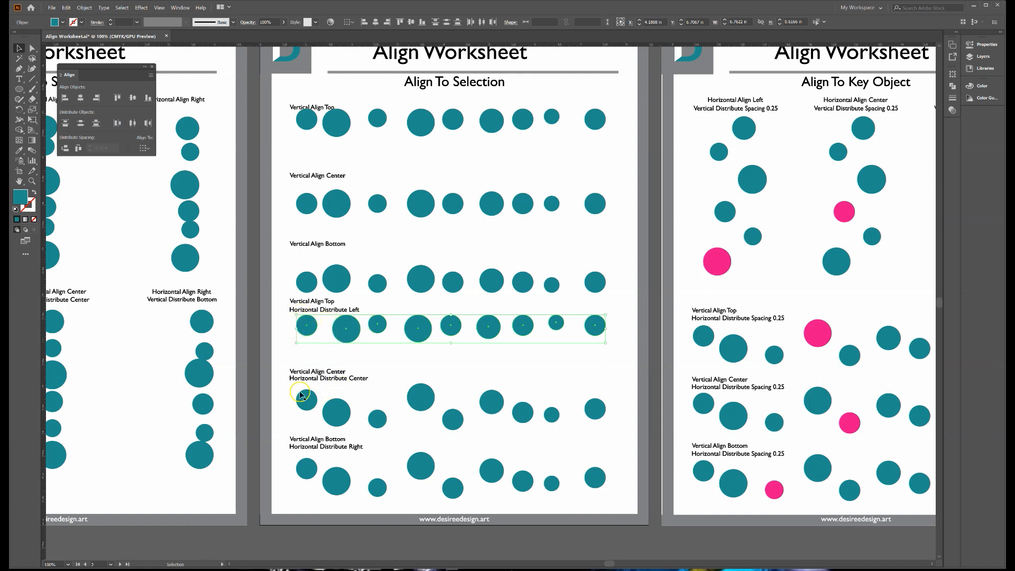
Align the circles under Vertical Align Center / Horizontal Distribute Center by their vertical centers and distribute them horizontally by their centers
left_click_drag(290, 390, 618, 438)
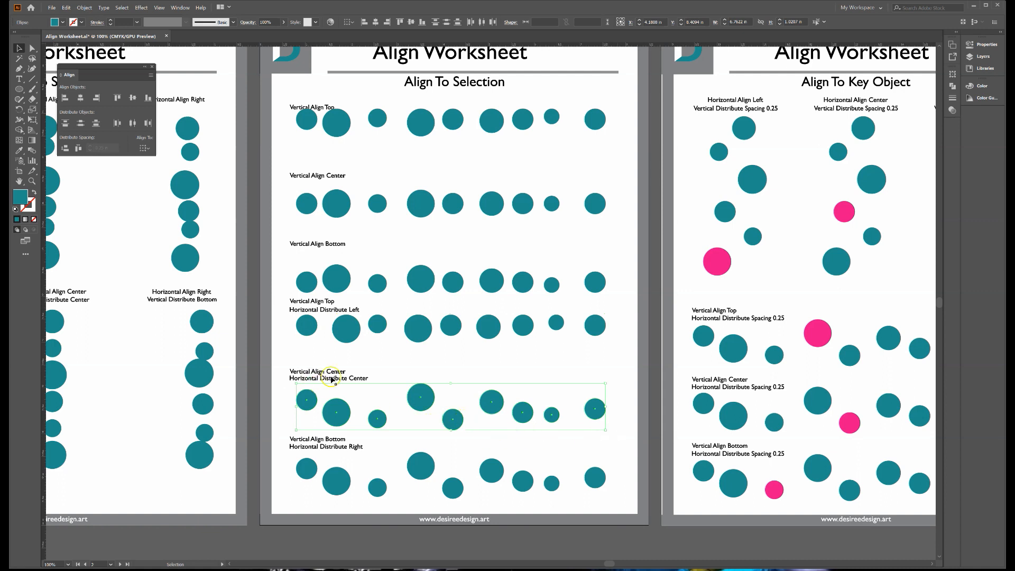
left_click(132, 99)
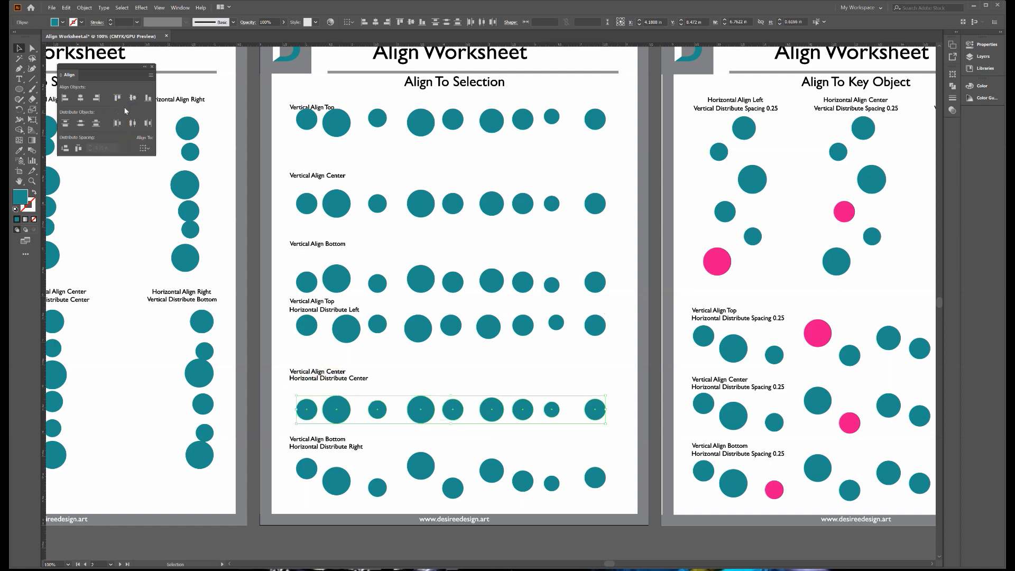
left_click(80, 126)
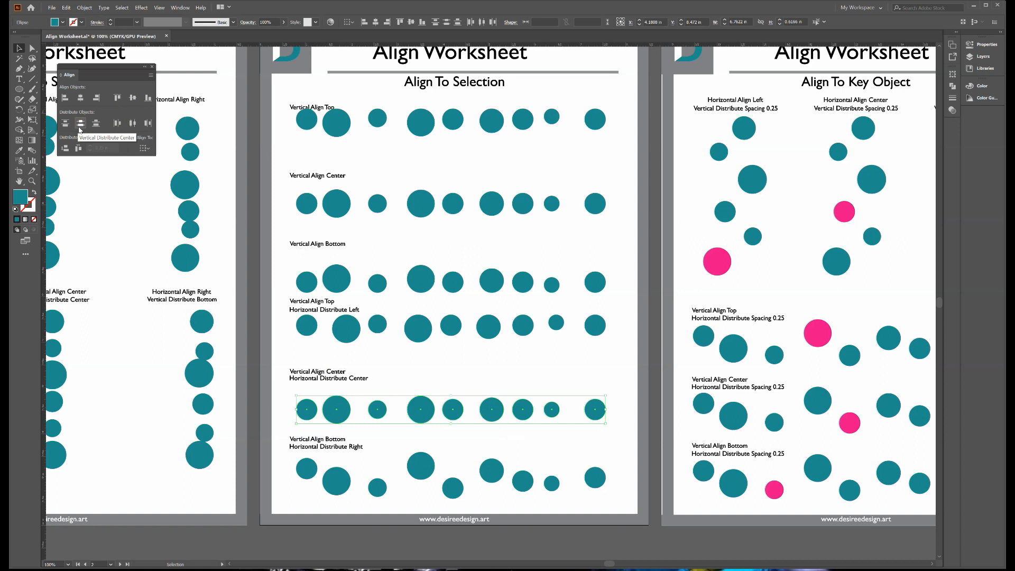
left_click(133, 124)
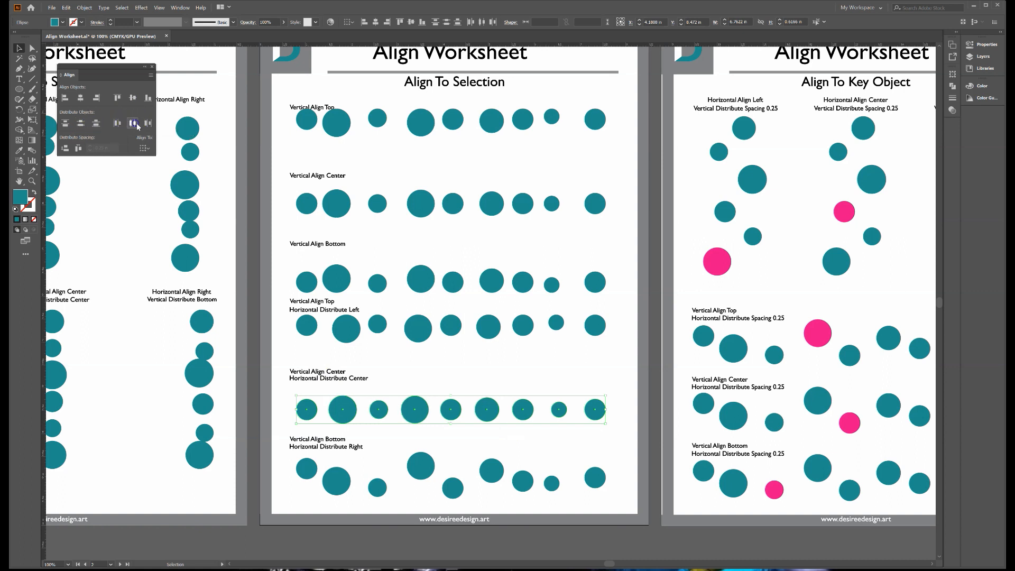
left_click(307, 397)
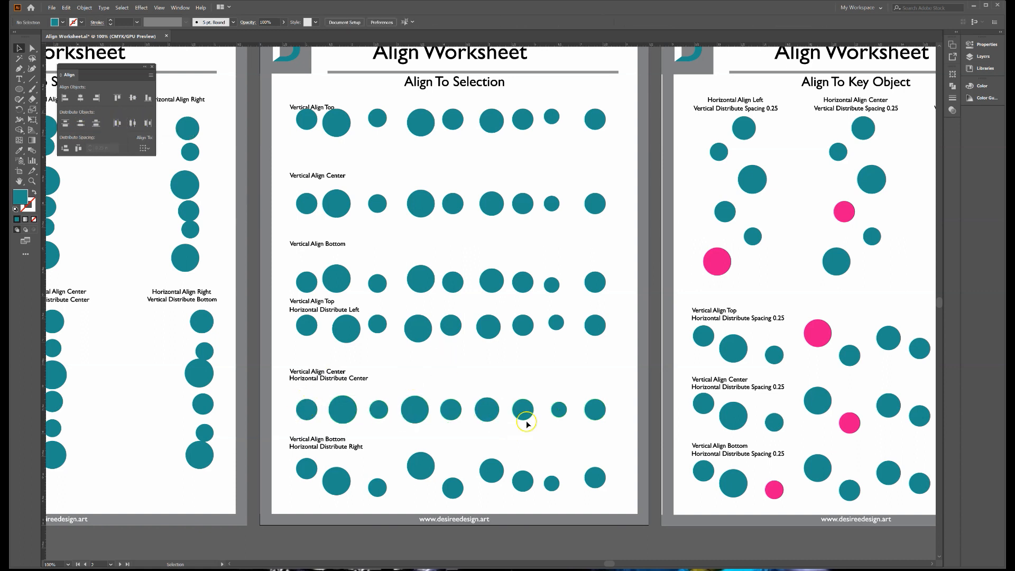
Align the circles under Vertical Align Bottom / Horizontal Distribute Right by their bottom edges and distribute them horizontally by their right edges
left_click_drag(285, 461, 509, 498)
left_click_drag(589, 507, 610, 510)
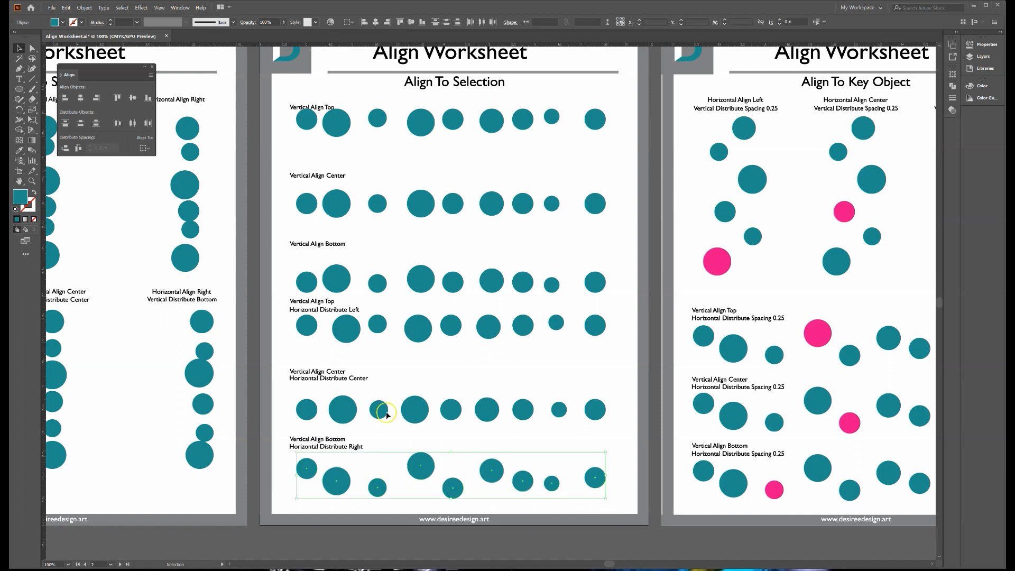
left_click(148, 100)
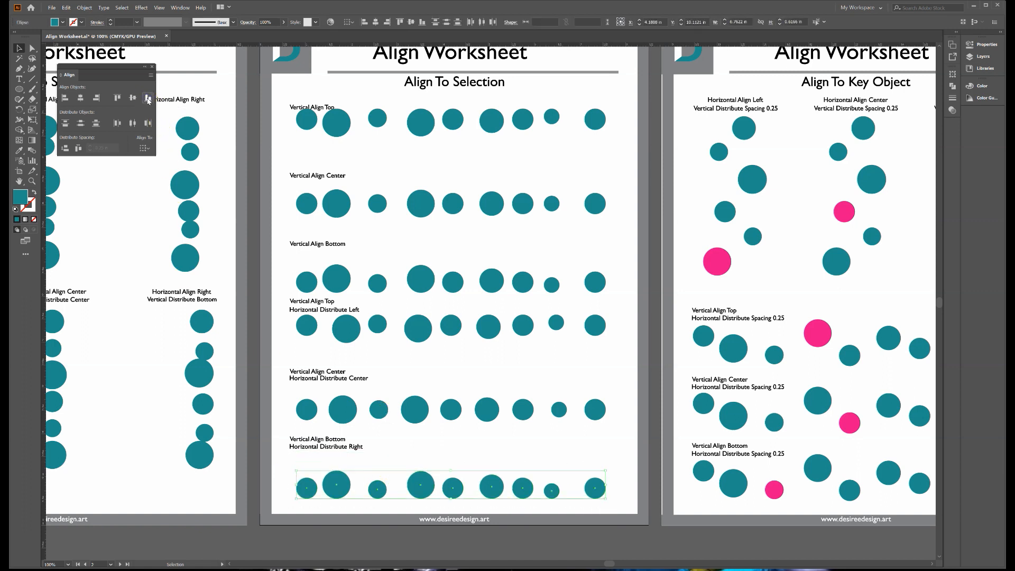
left_click(148, 123)
left_click(421, 443)
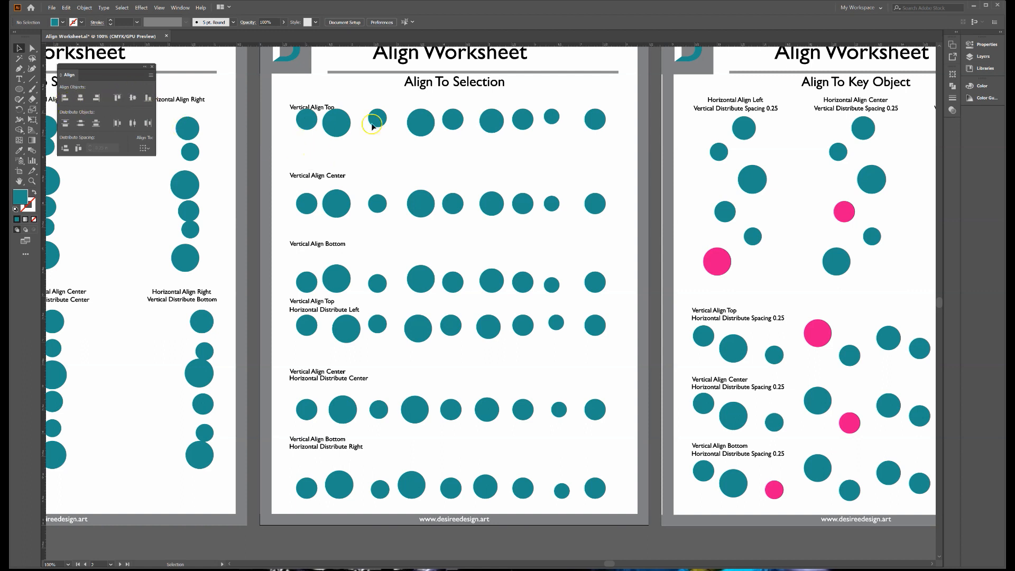
On the Align To Key Object artboard, select the Horizontal Align Left circles and align to key object, with the pink circle as key
key("space")
left_click_drag(683, 193, 324, 199)
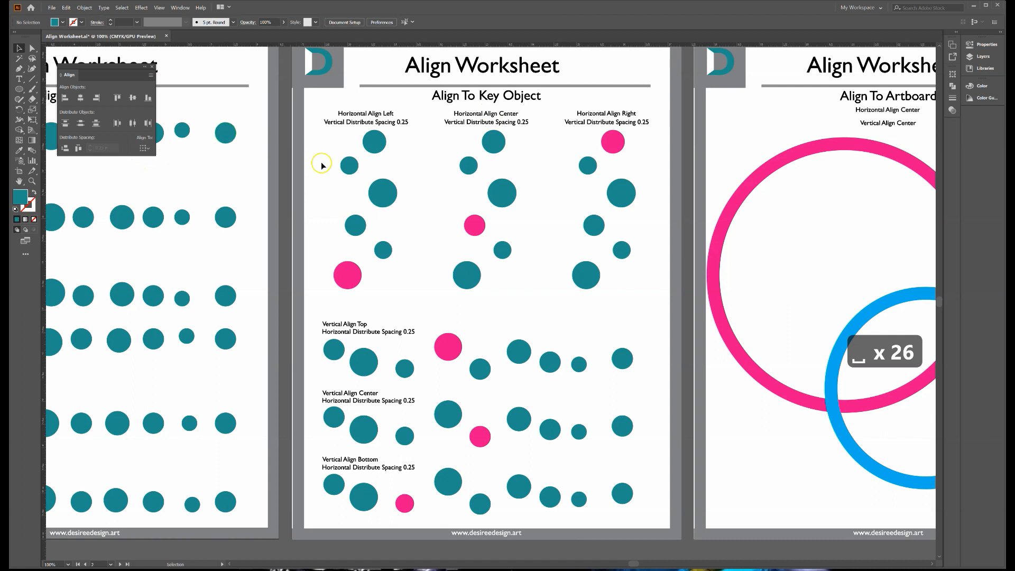
left_click(144, 149)
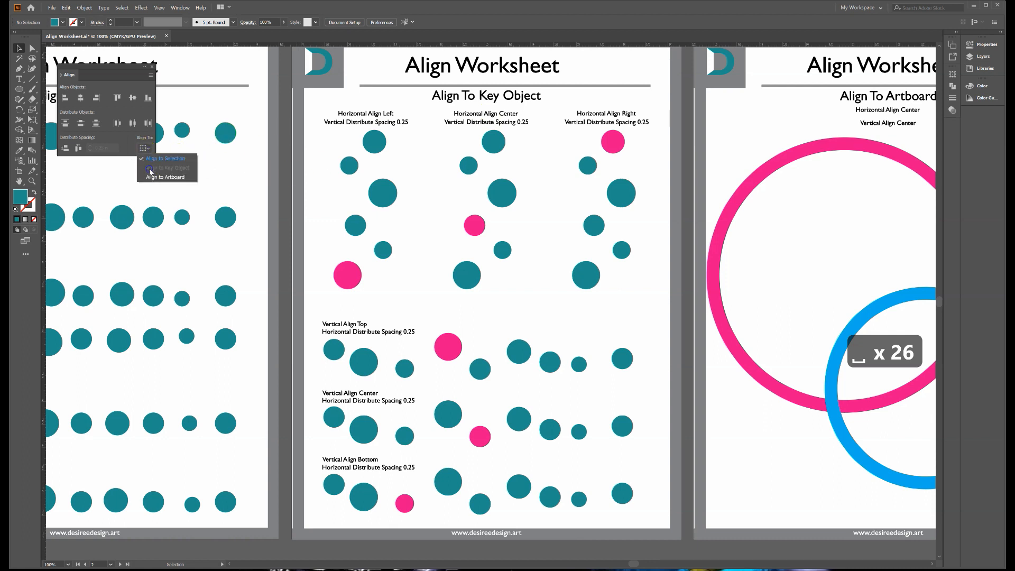
left_click(321, 148)
left_click_drag(320, 136, 350, 176)
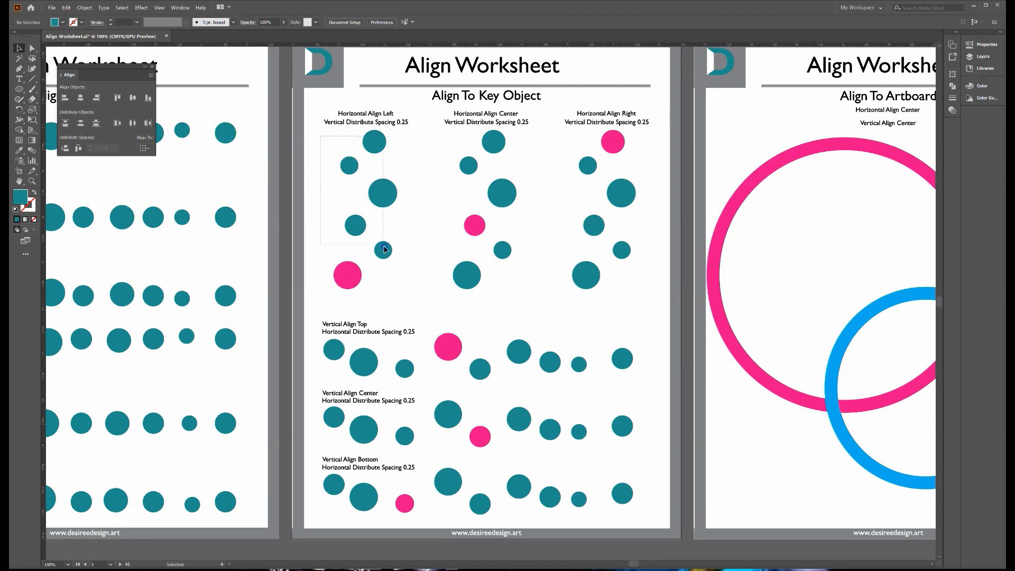
left_click_drag(394, 290, 395, 294)
left_click(350, 259)
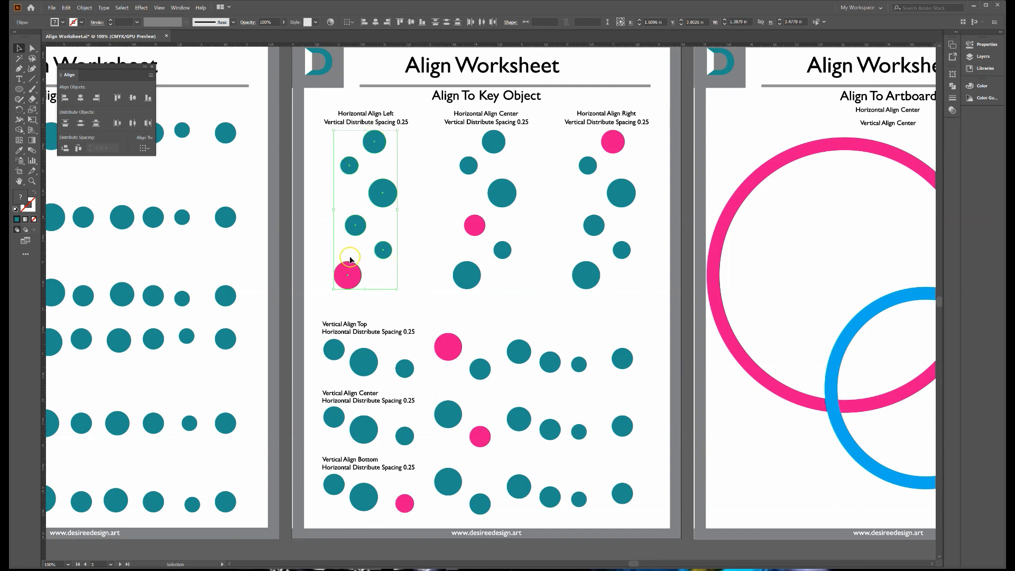
left_click(144, 148)
left_click(160, 169)
left_click(354, 274)
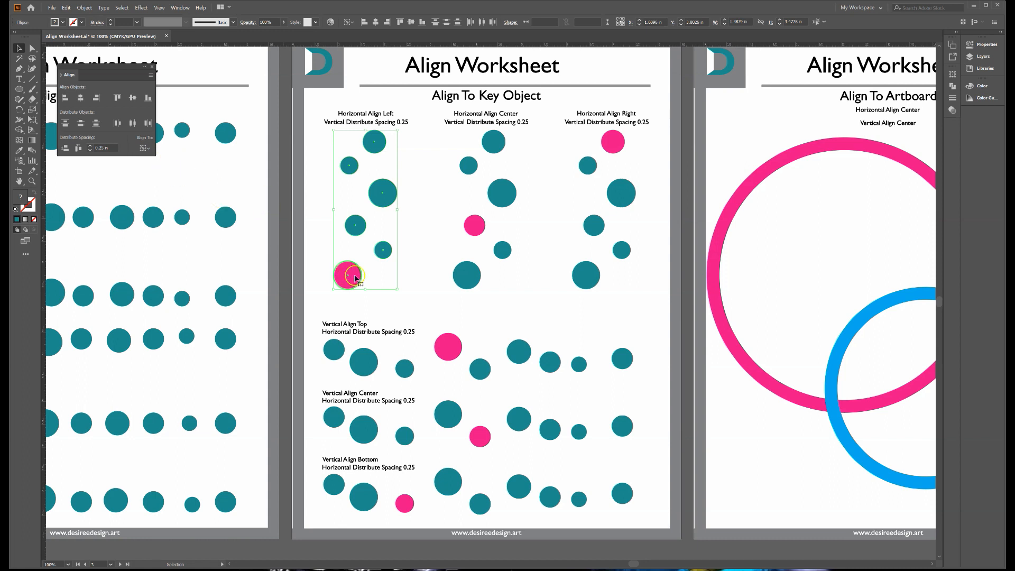
Try several teal circles in the column as the key object, then make the pink circle the key again
left_click(354, 232)
left_click(379, 198)
left_click(371, 150)
left_click(346, 275)
Left-align the column to the pink key circle with 0.25 in vertical distribute spacing, and move it down below the artboard title
left_click(65, 97)
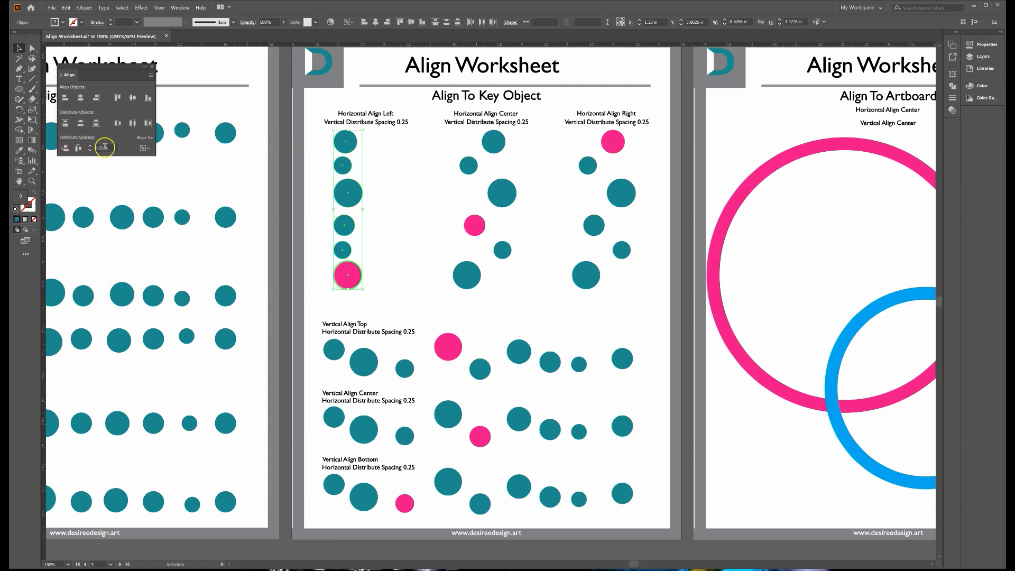
left_click(66, 148)
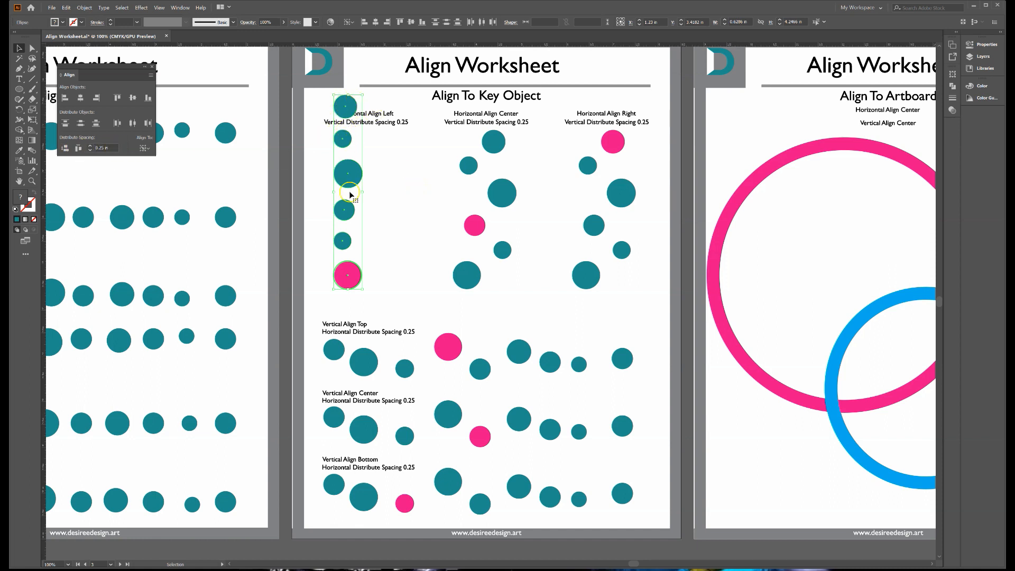
left_click_drag(346, 177, 354, 218)
left_click(418, 250)
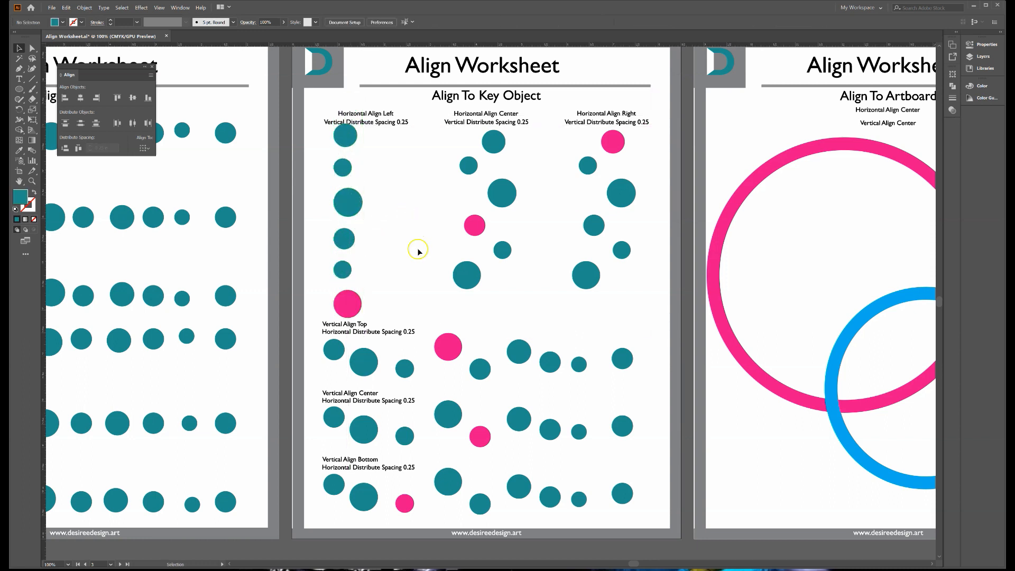
Select the circles under Horizontal Align Center and set alignment to key object, using the pink circle as the key
left_click(466, 118)
left_click_drag(465, 118, 513, 122)
left_click_drag(445, 135, 514, 242)
left_click_drag(521, 290, 520, 289)
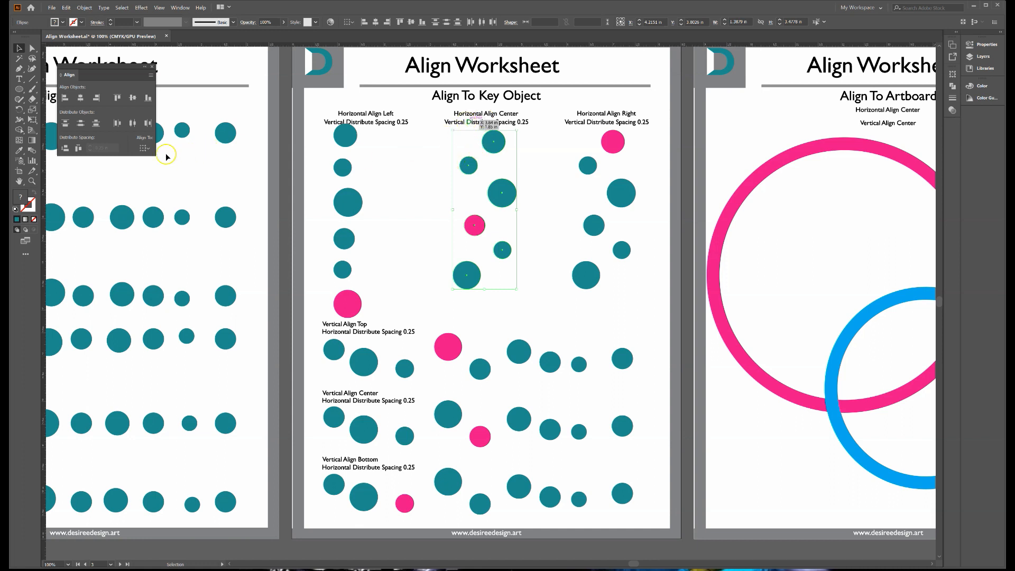
left_click(144, 148)
left_click(152, 166)
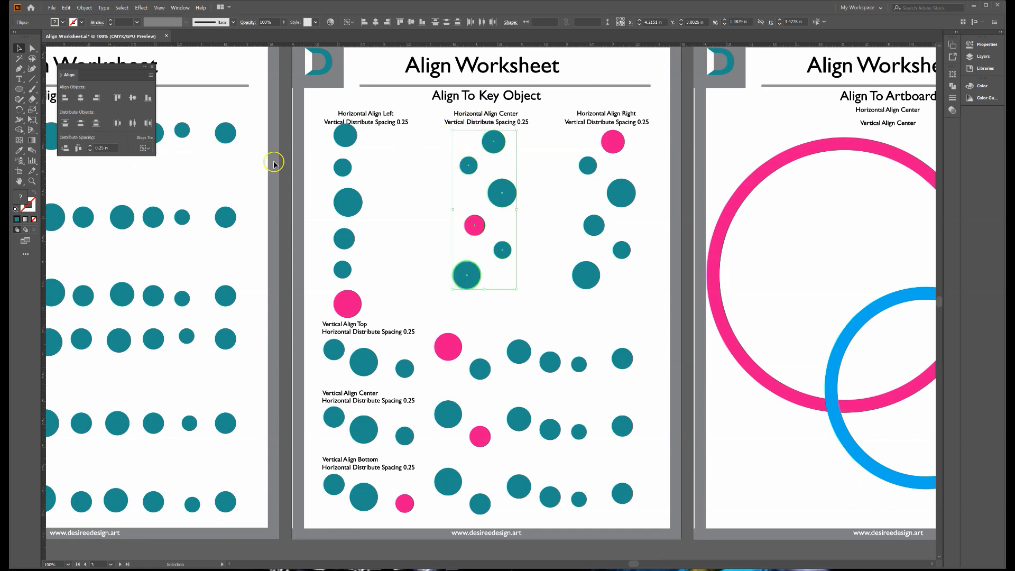
left_click(474, 225)
Center the column horizontally on the pink key circle with 0.25 in vertical distribute spacing, and reposition it under its heading
left_click(97, 98)
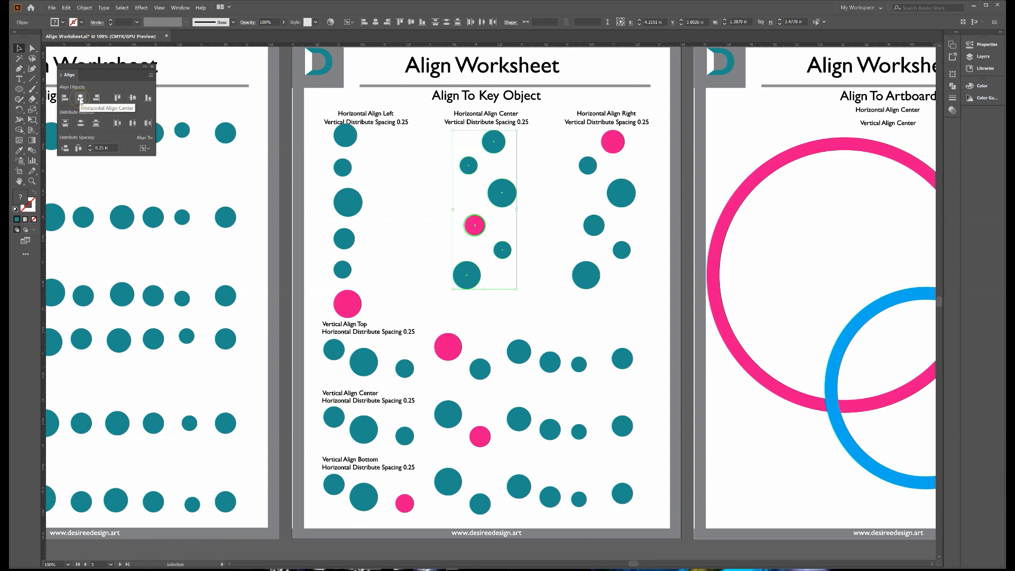
left_click(80, 98)
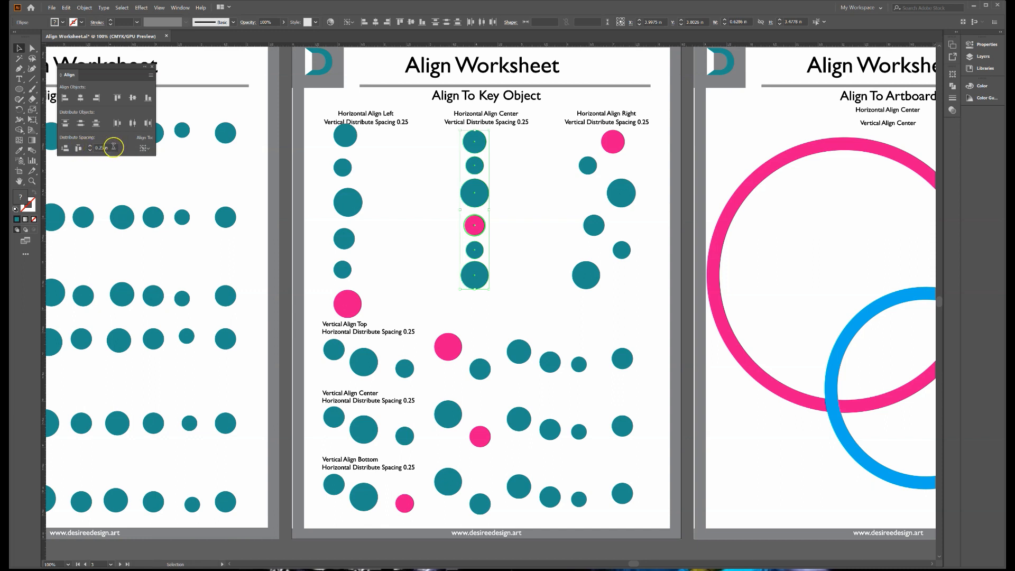
left_click(64, 149)
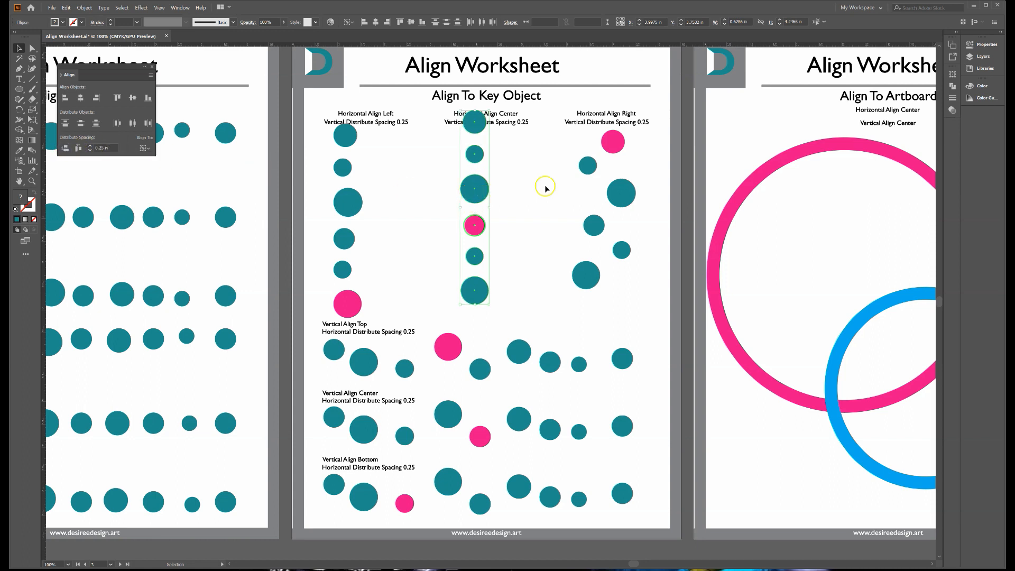
key("ctrl+z")
Right-align the circles under Horizontal Align Right to the pink key circle and distribute them vertically with 0.25 in spacing
left_click(566, 147)
left_click_drag(644, 295, 644, 293)
left_click(143, 148)
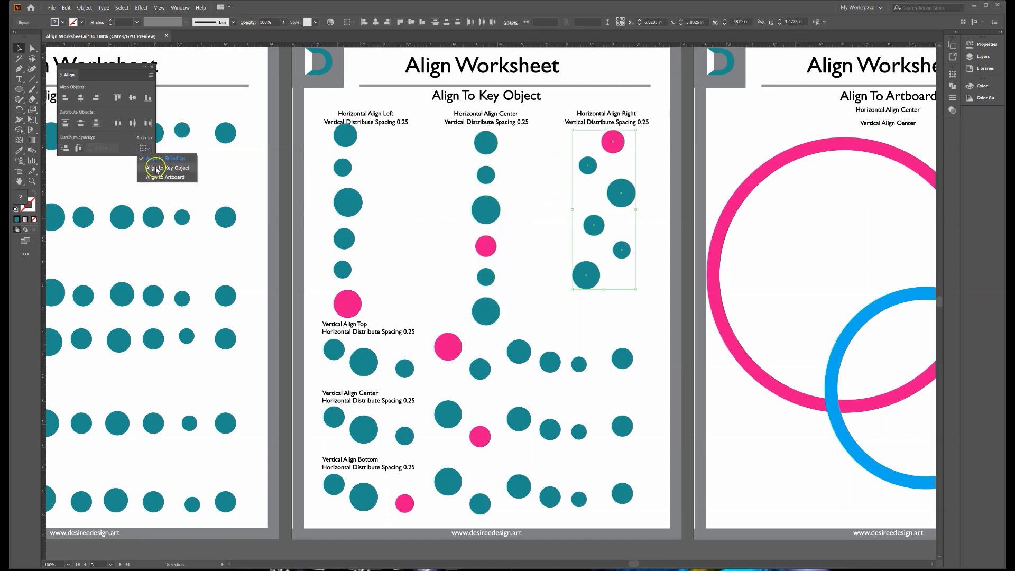
left_click(156, 168)
left_click(615, 141)
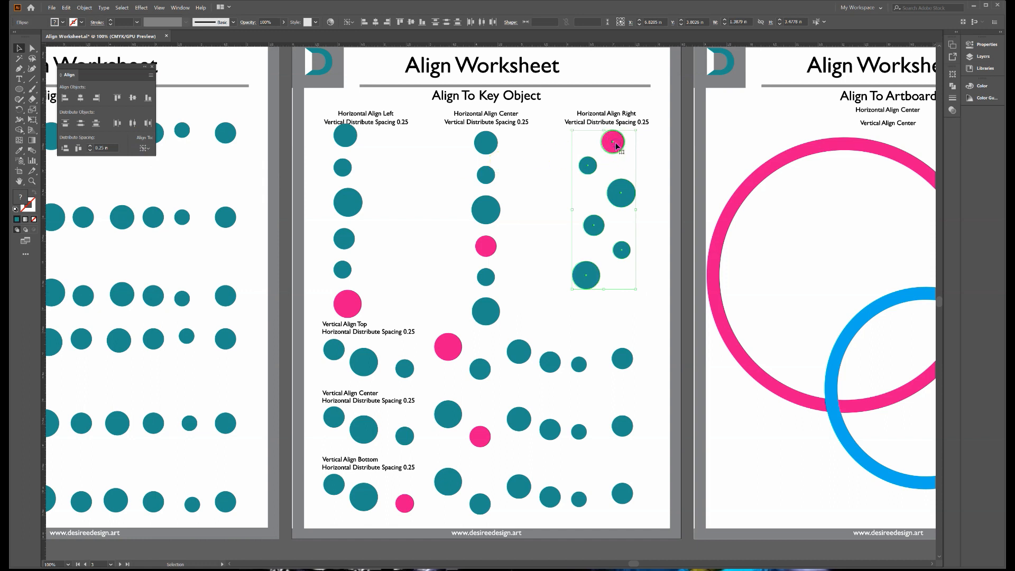
left_click(97, 97)
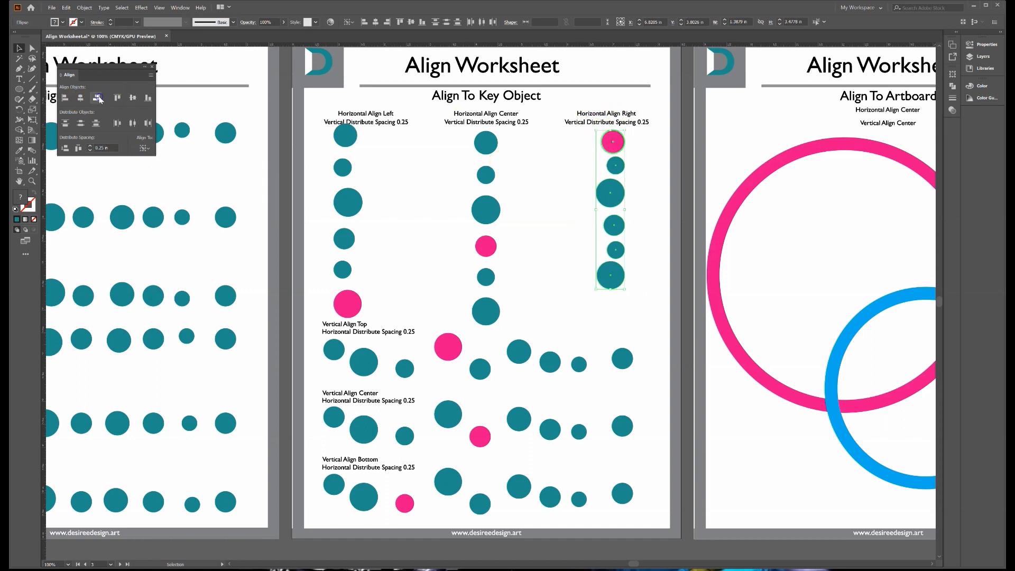
left_click(65, 148)
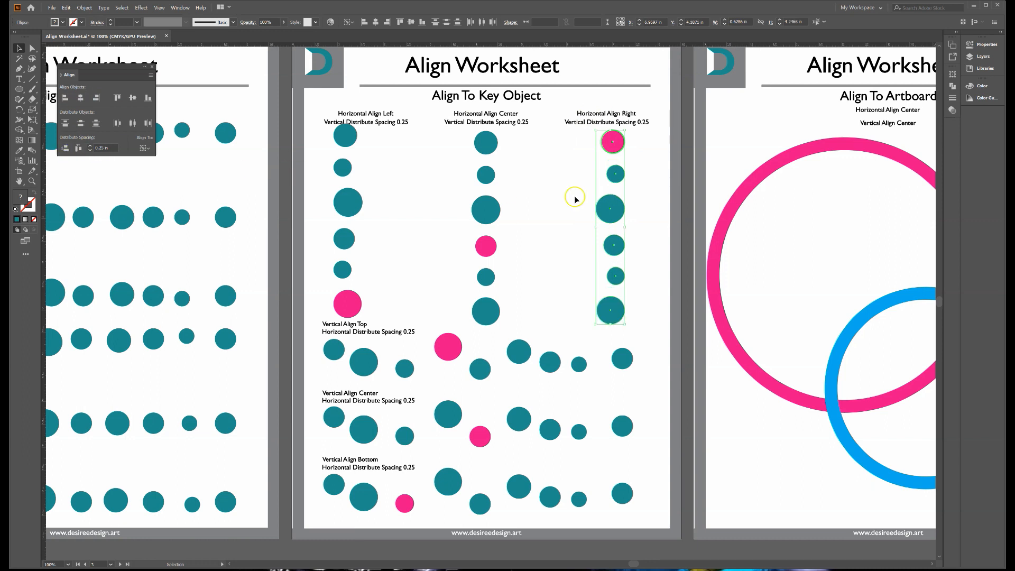
left_click(548, 211)
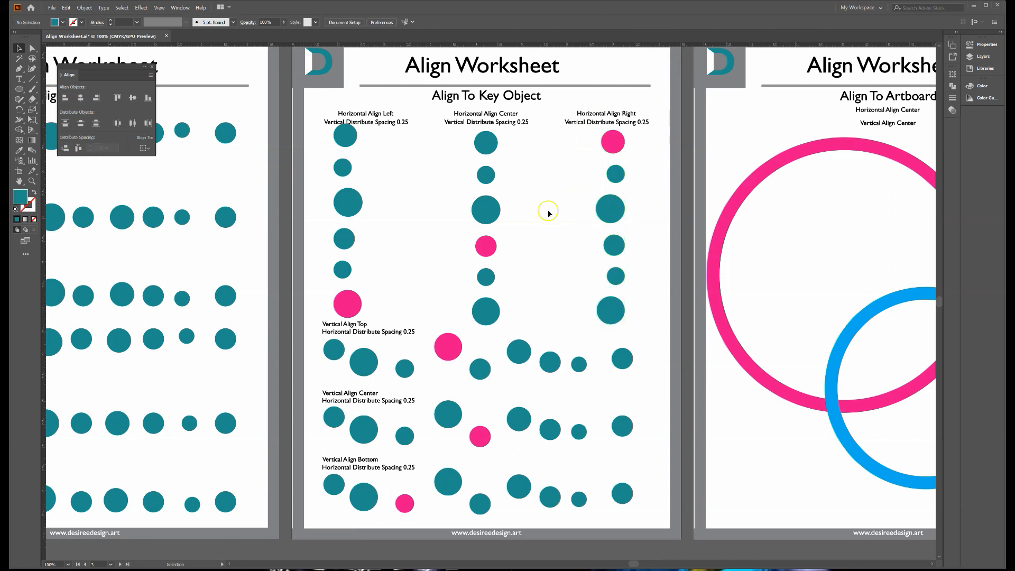
Top-align the row under Vertical Align Top to its pink key circle and distribute it horizontally with 0.25 in spacing
scroll(548, 211, "down", 1)
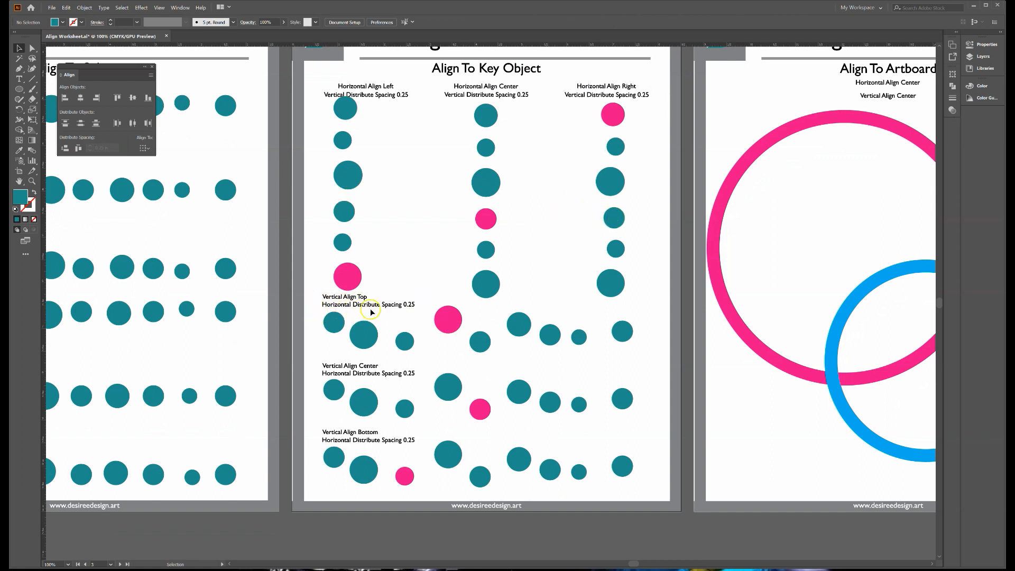
left_click_drag(324, 318, 497, 335)
key("ctrl+z")
left_click(313, 314)
left_click_drag(540, 351, 628, 354)
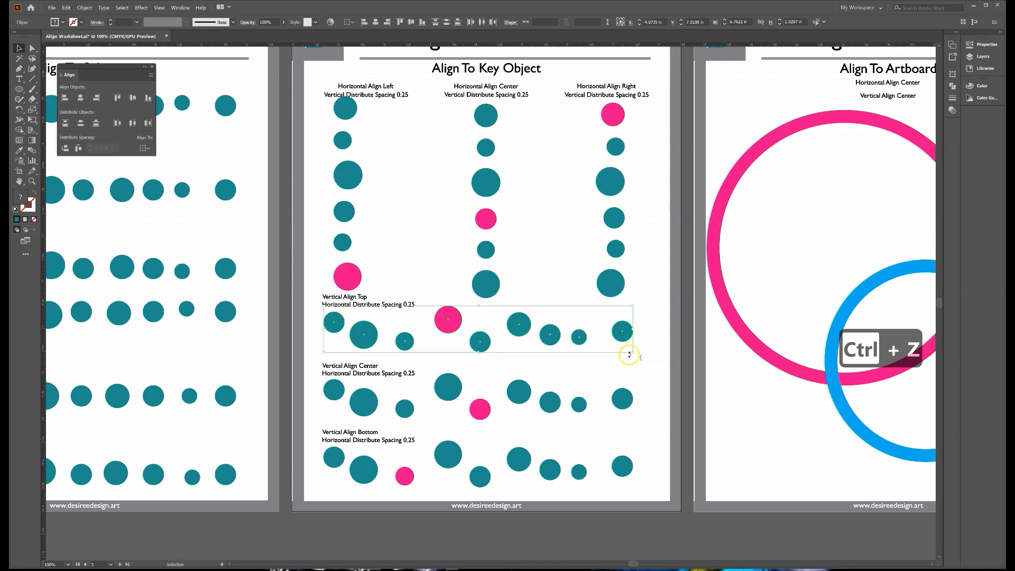
left_click(144, 148)
left_click(159, 167)
left_click(445, 317)
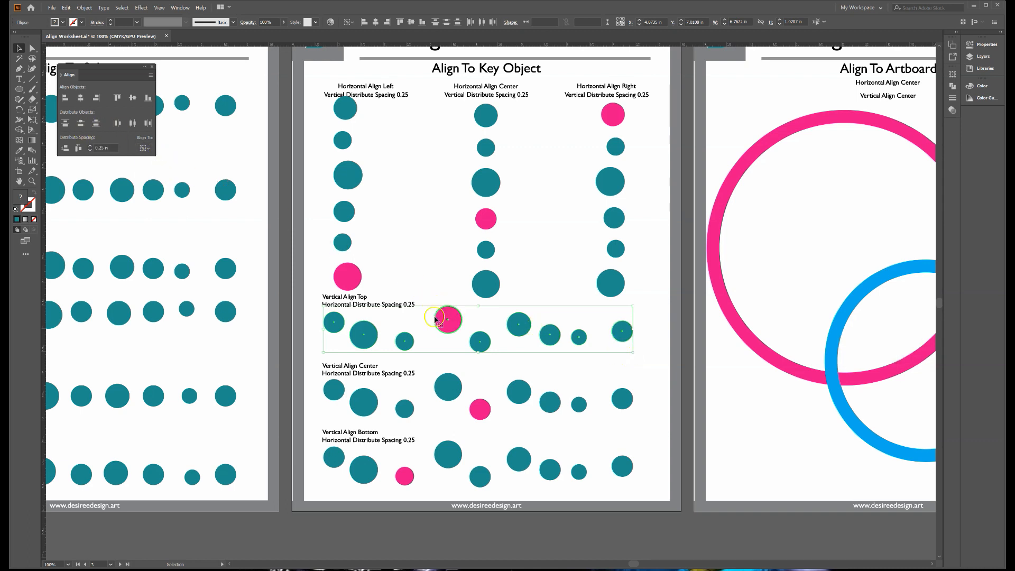
left_click(116, 101)
left_click(83, 152)
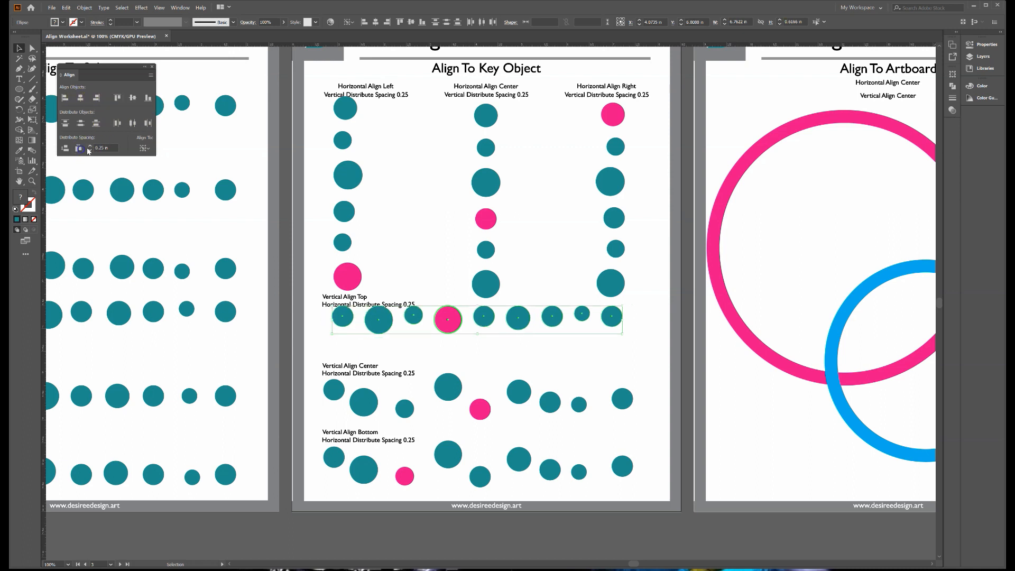
Nudge the top-aligned row of circles down ten increments to clear its heading
key("Down")
key("Down")
key("Down")
key("Down")
key("Down")
key("Down")
key("Down")
key("Down")
key("Down")
key("Down")
left_click(88, 151)
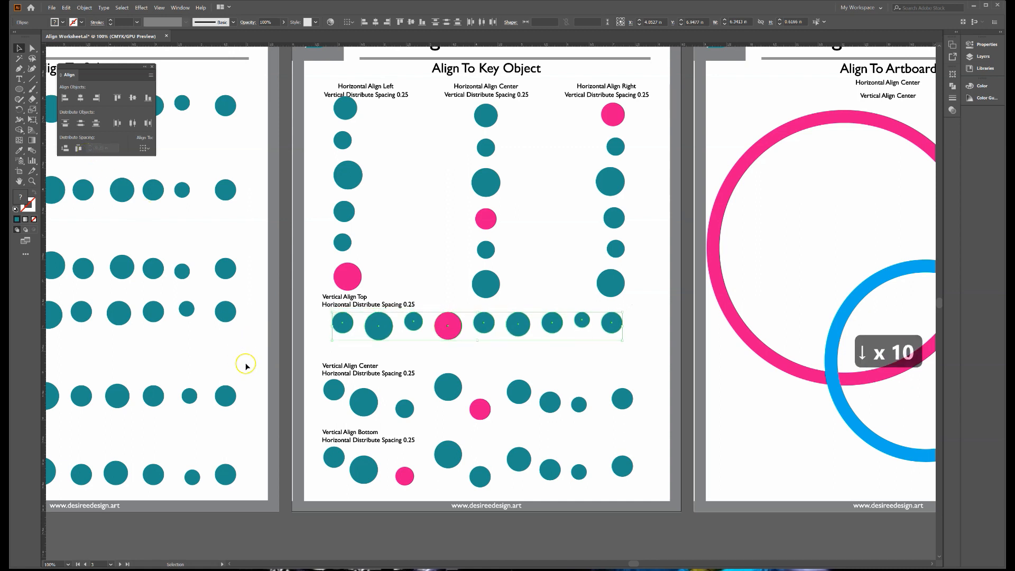
Center the row under Vertical Align Center vertically on its pink key circle and distribute it horizontally with 0.25 in spacing
left_click(326, 392)
left_click_drag(317, 386, 629, 427)
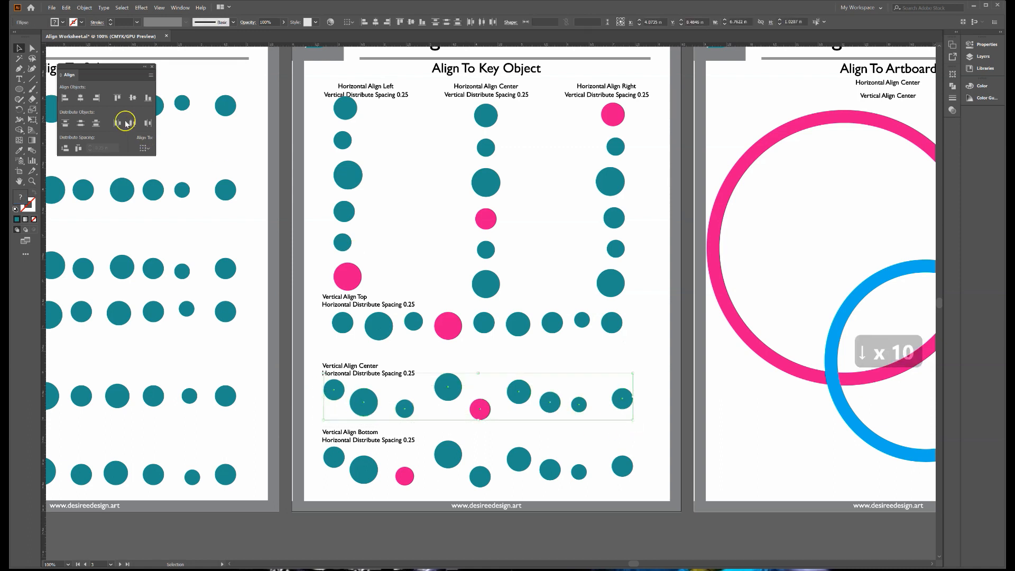
left_click(142, 148)
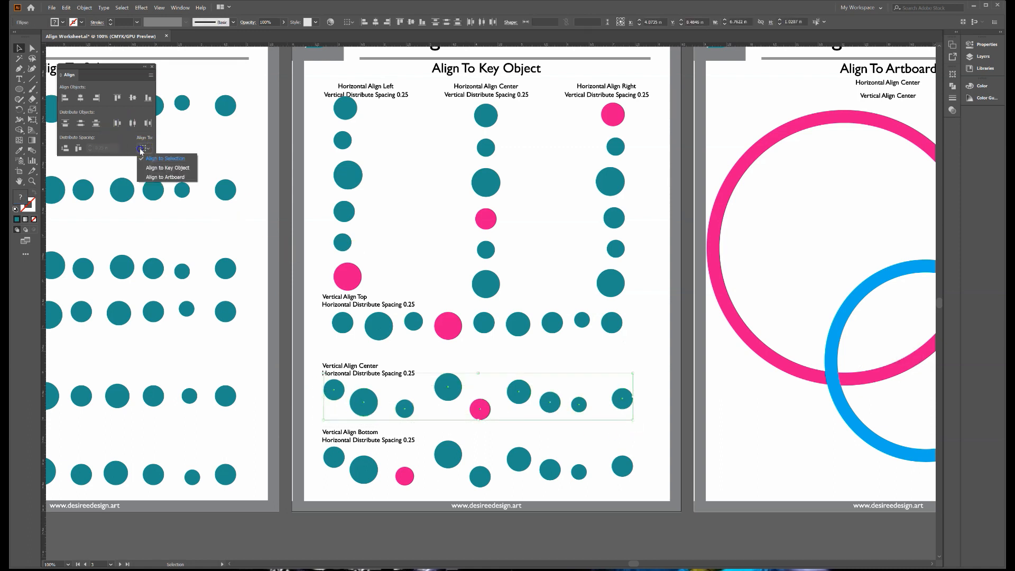
left_click(159, 168)
left_click(494, 406)
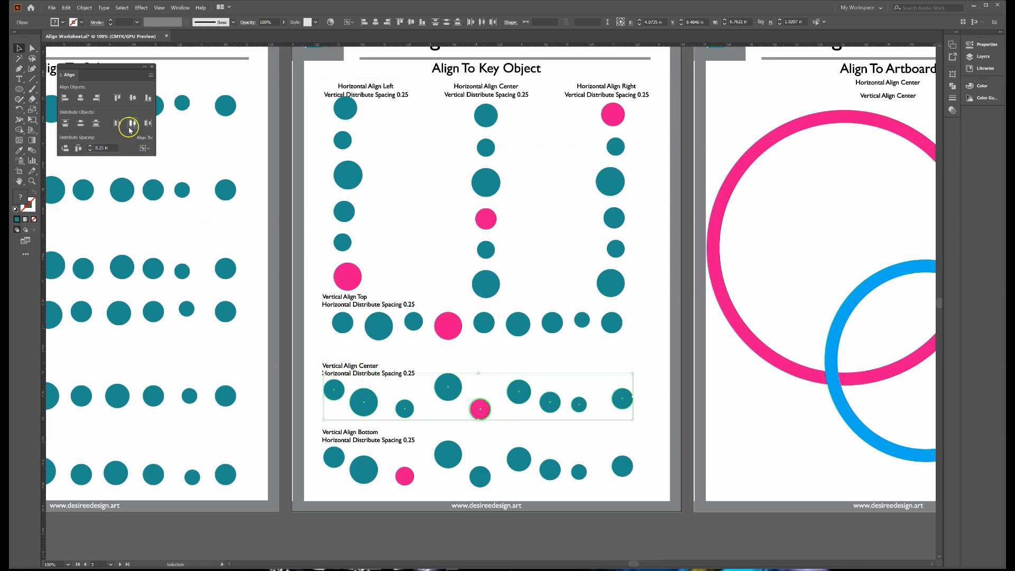
left_click(133, 98)
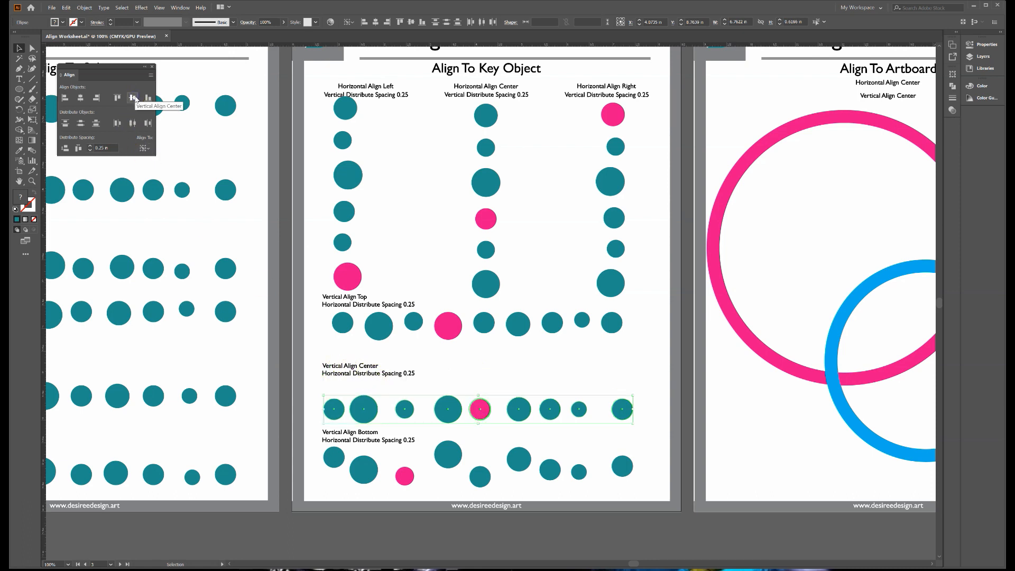
left_click(87, 148)
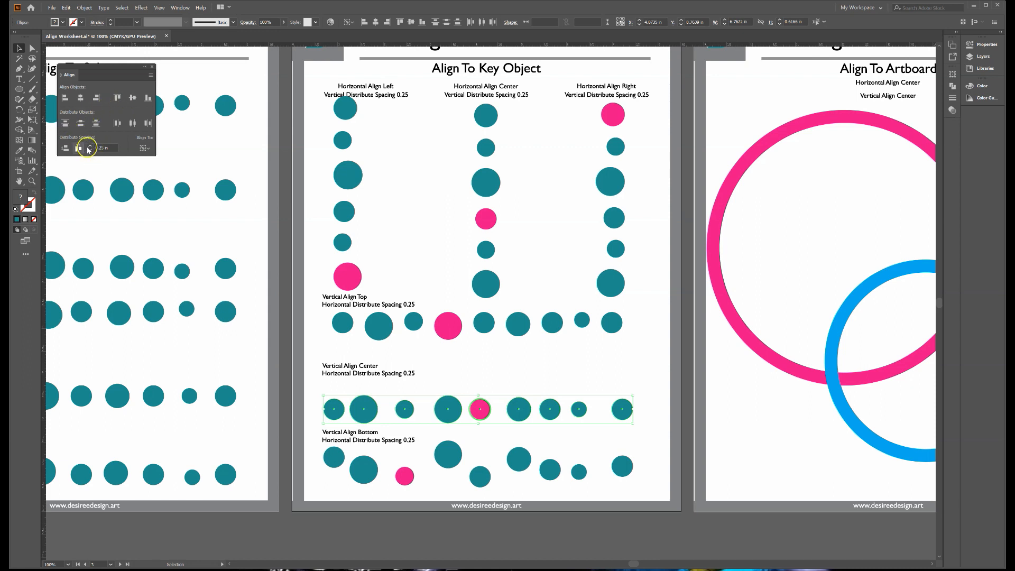
left_click(77, 148)
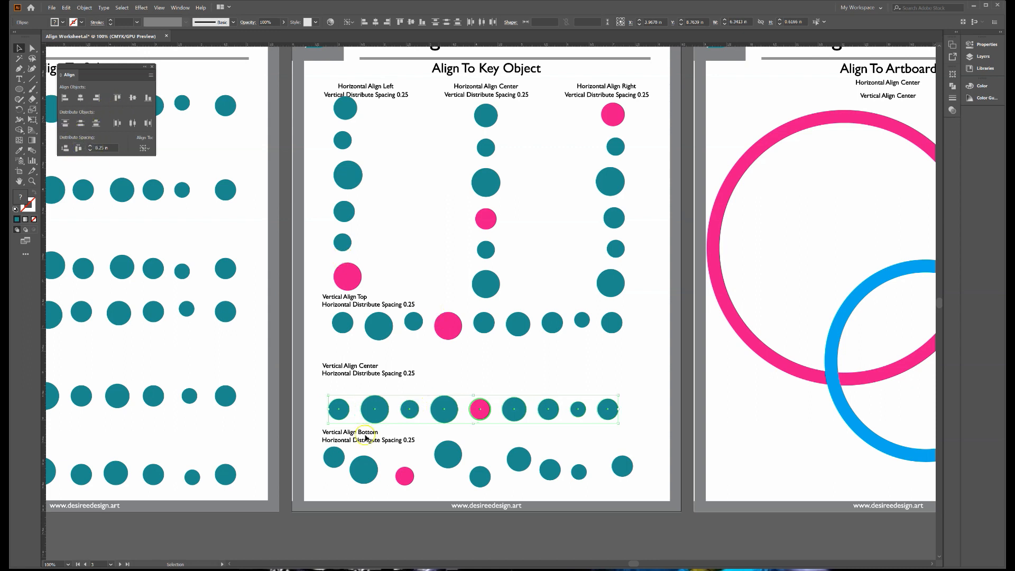
Bottom-align the row under Vertical Align Bottom to its pink key circle, distribute it horizontally with 0.25 in spacing, and deselect it
left_click(305, 446)
left_click_drag(314, 452, 651, 491)
left_click(146, 149)
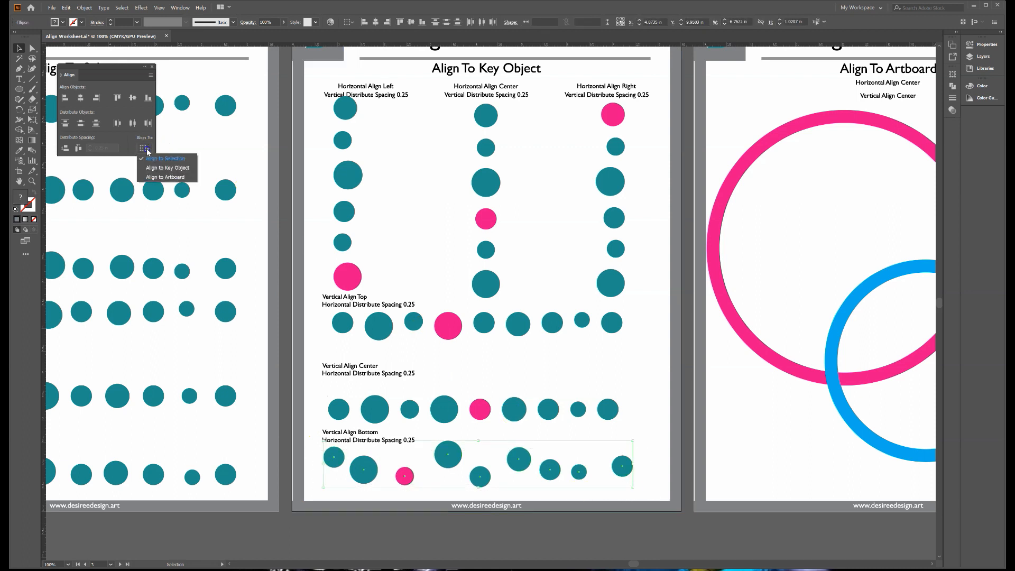
left_click(159, 168)
left_click(411, 480)
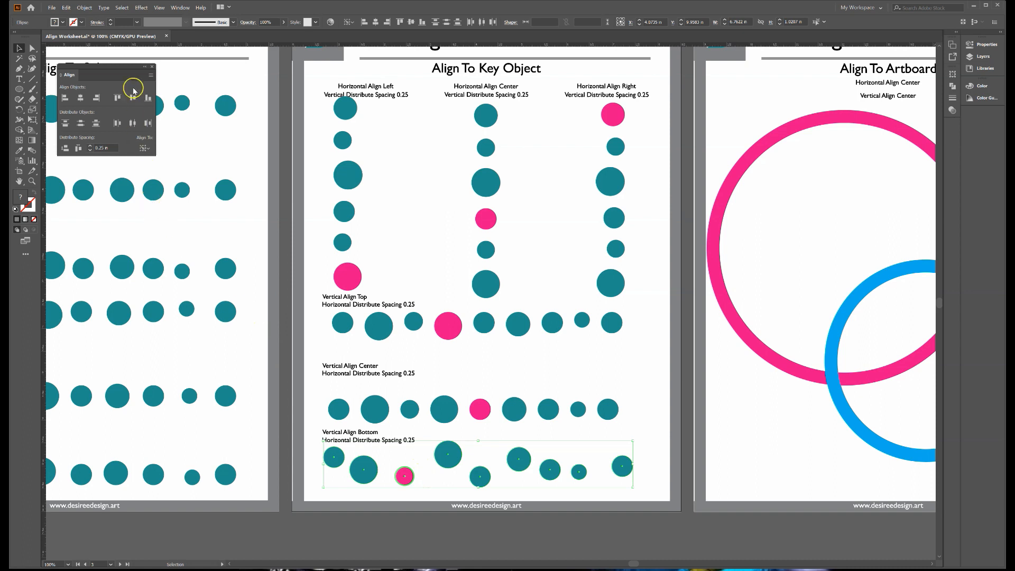
left_click(150, 97)
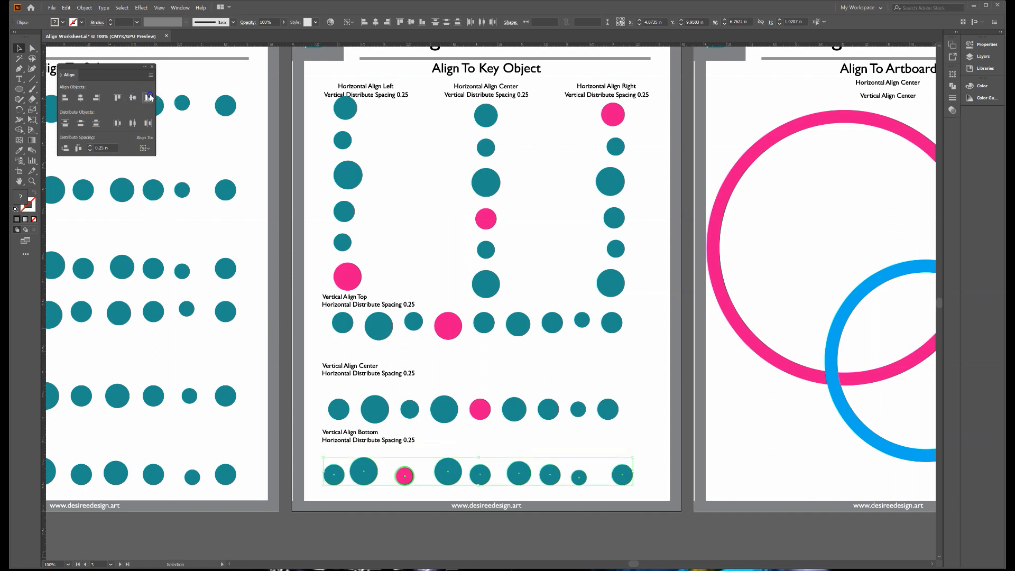
left_click(77, 150)
left_click(607, 410)
left_click(641, 439)
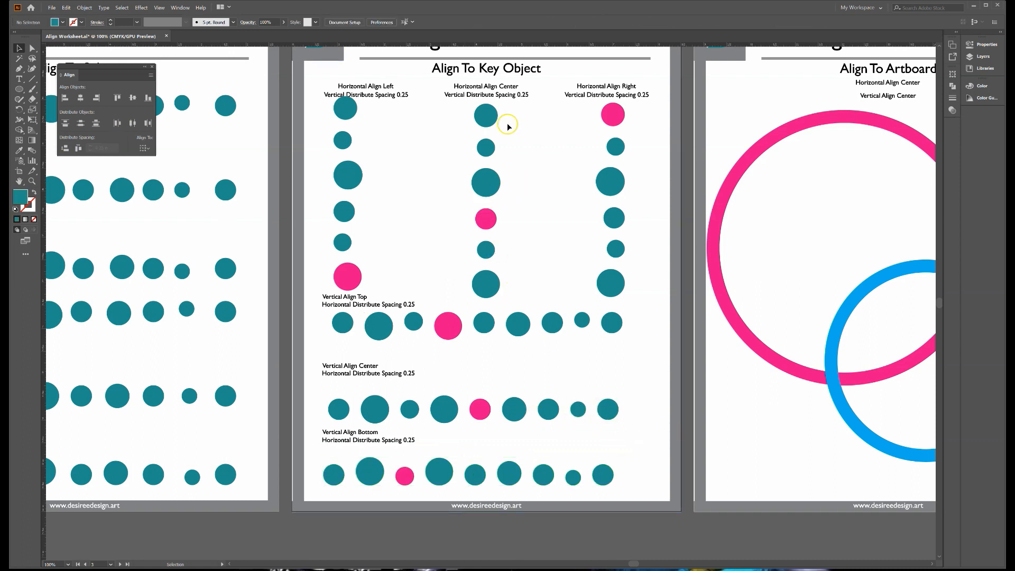
Center the pink and blue rings on the Align To Artboard page horizontally and vertically relative to the artboard, and deselect them
scroll(240, 122, "up", 1)
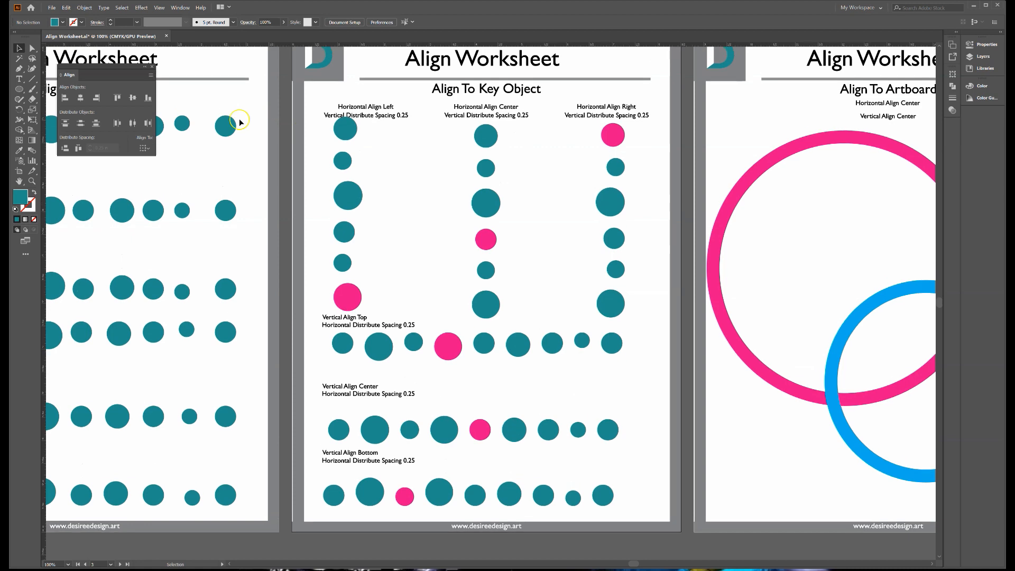
scroll(239, 118, "up", 4)
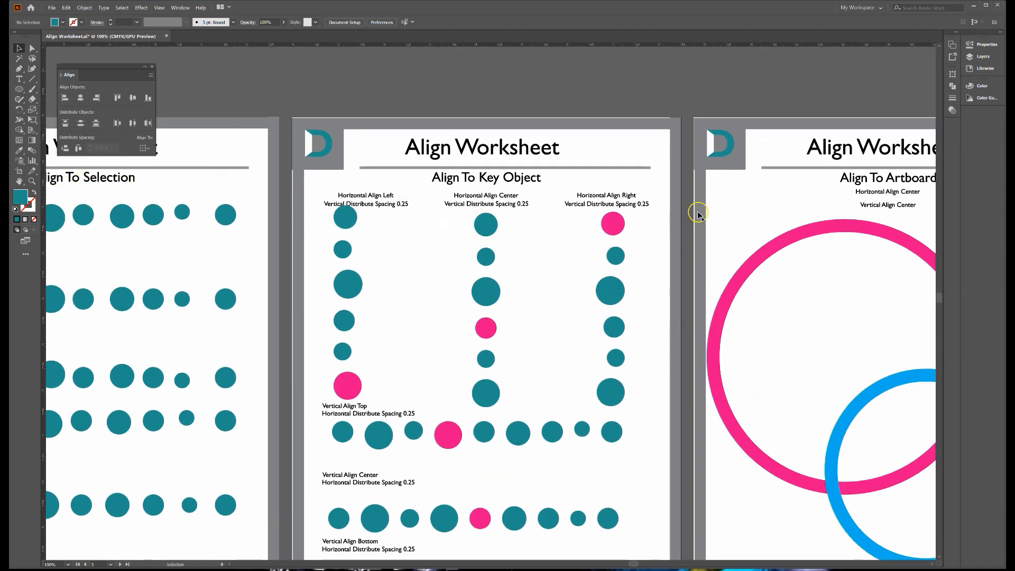
key("space")
left_click_drag(656, 246, 303, 188)
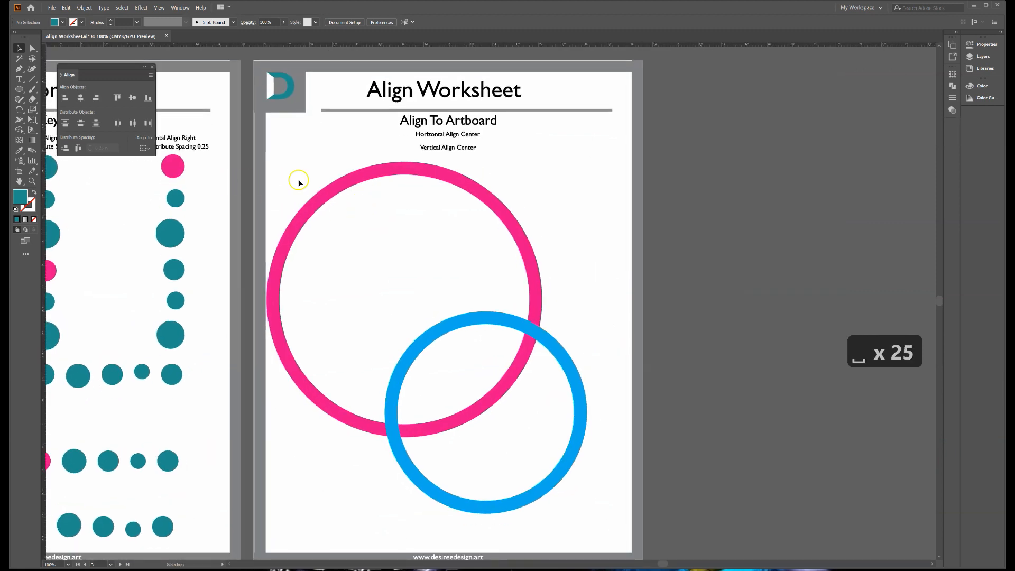
left_click(147, 149)
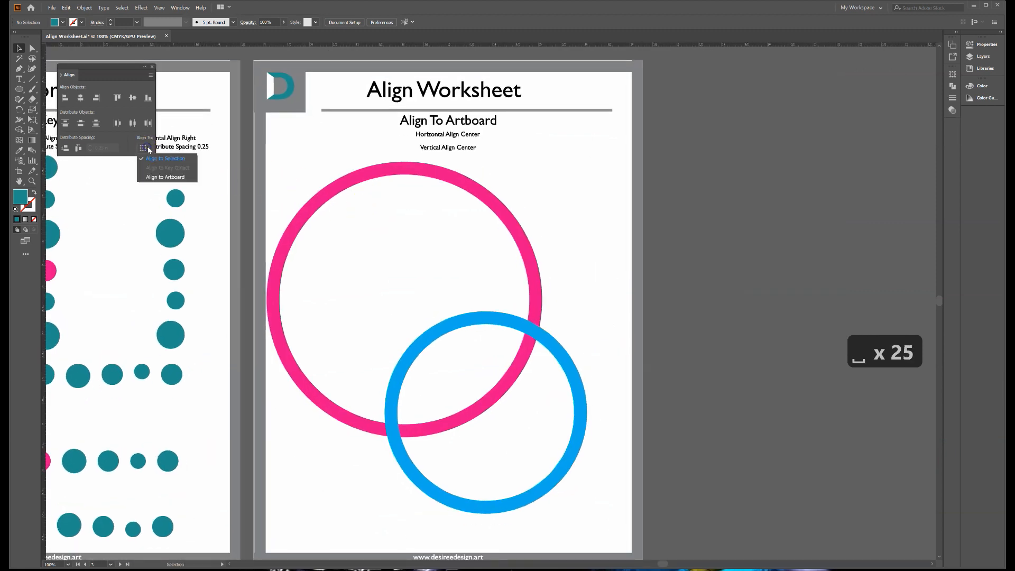
left_click(152, 177)
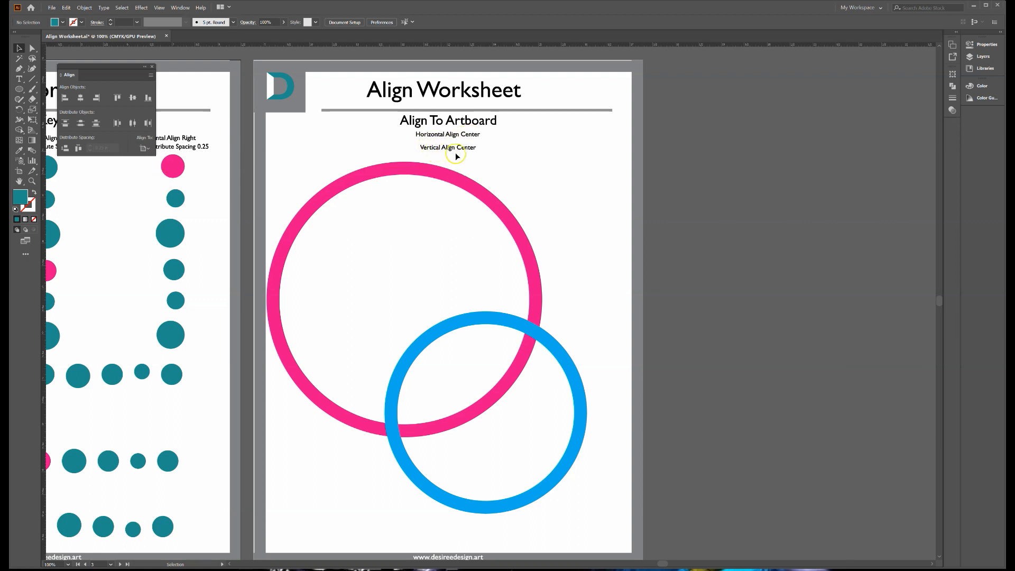
left_click_drag(336, 173, 502, 385)
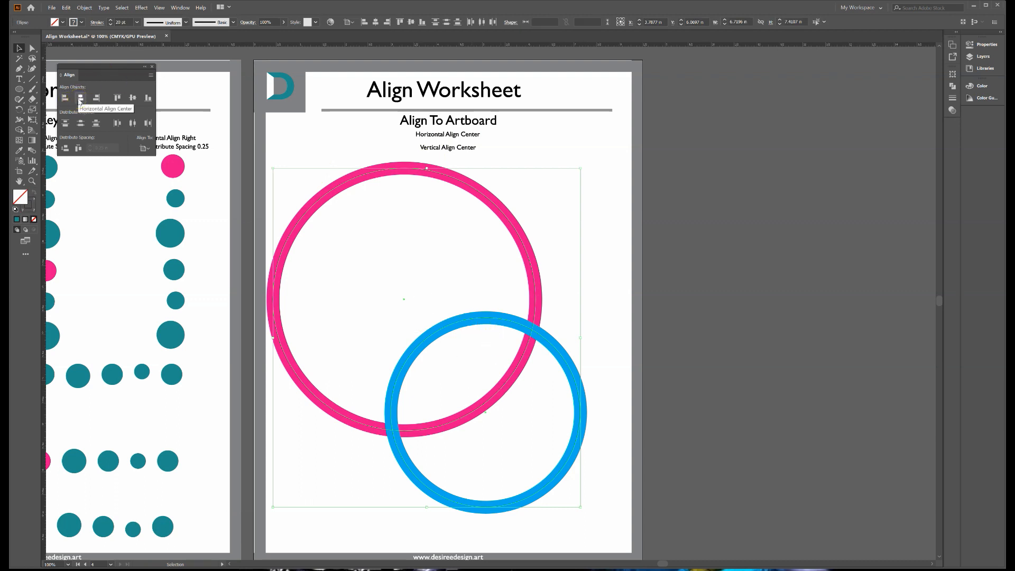
left_click(80, 98)
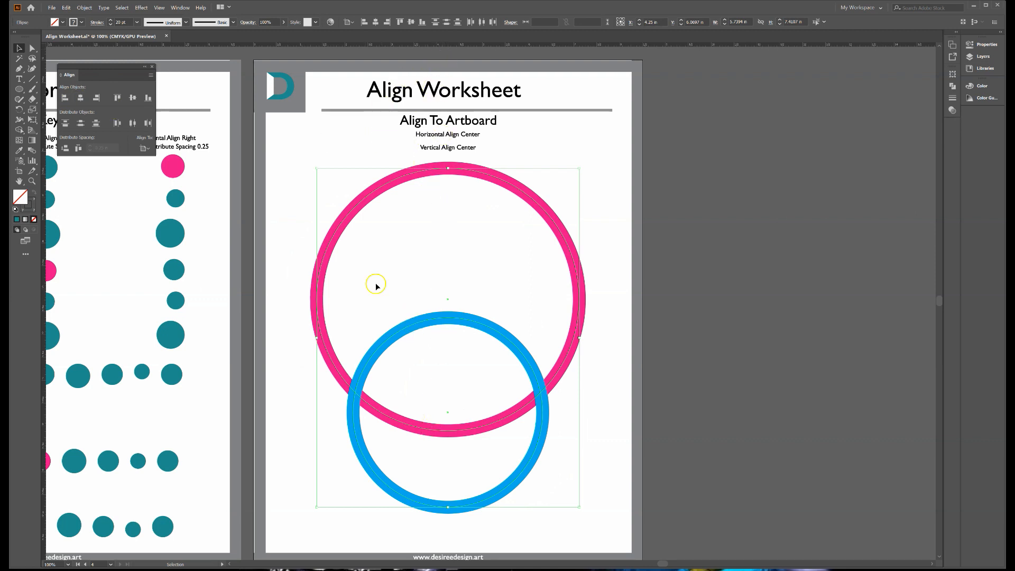
left_click(133, 98)
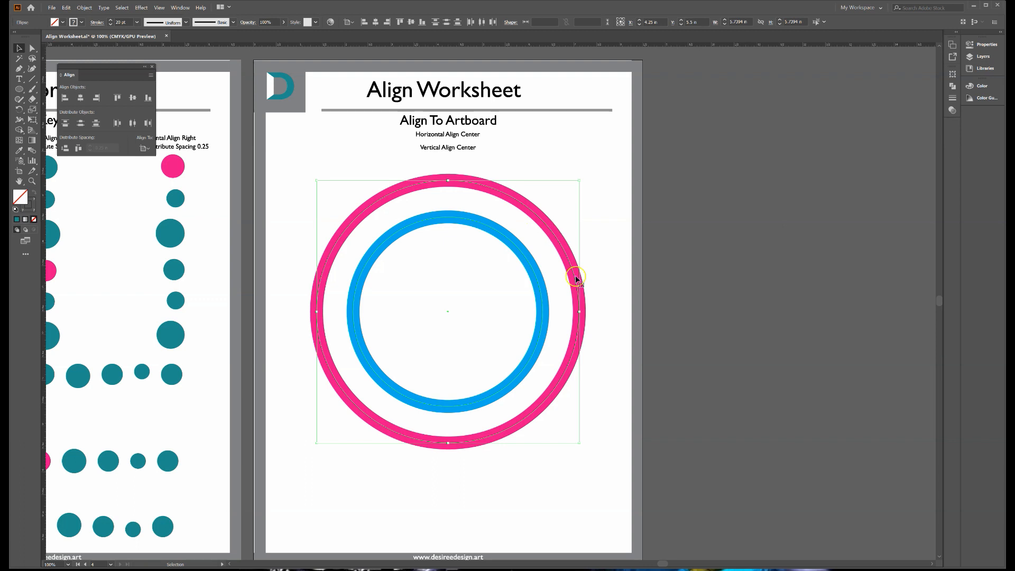
left_click(721, 278)
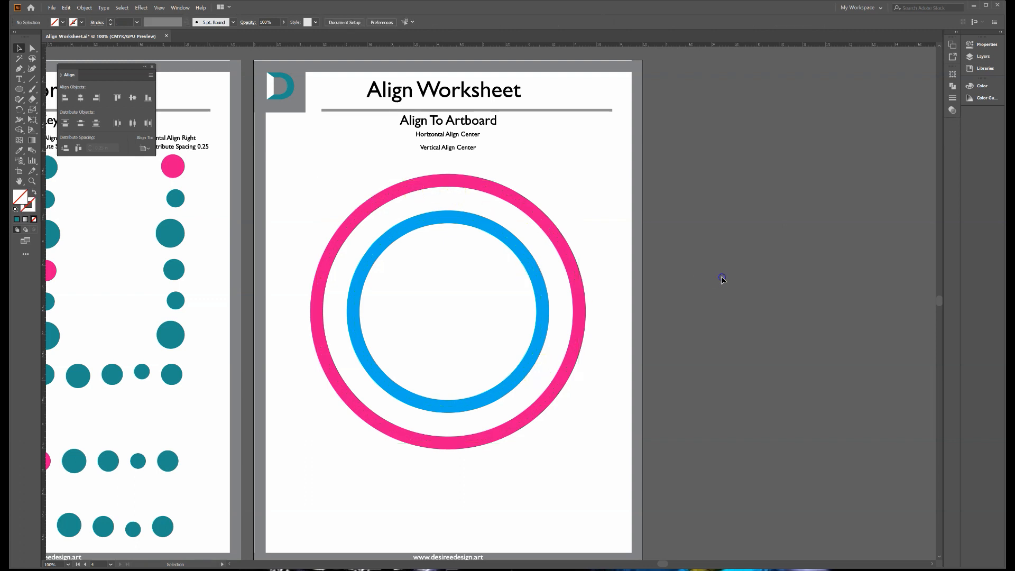
Review all four worksheet artboards side by side at 50% zoom
key("ctrl+minus")
key("ctrl+minus")
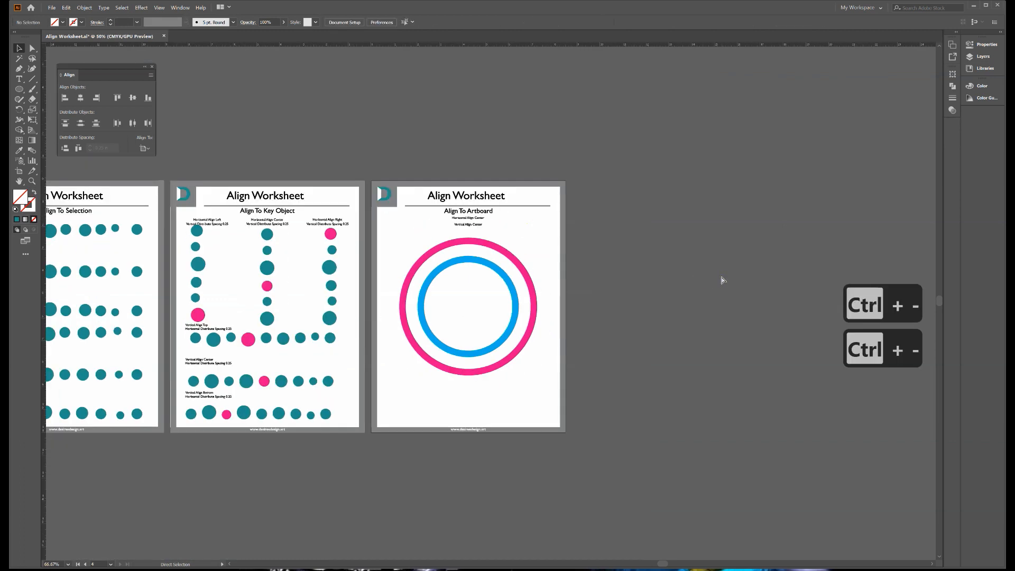
scroll(666, 326, "left", 20)
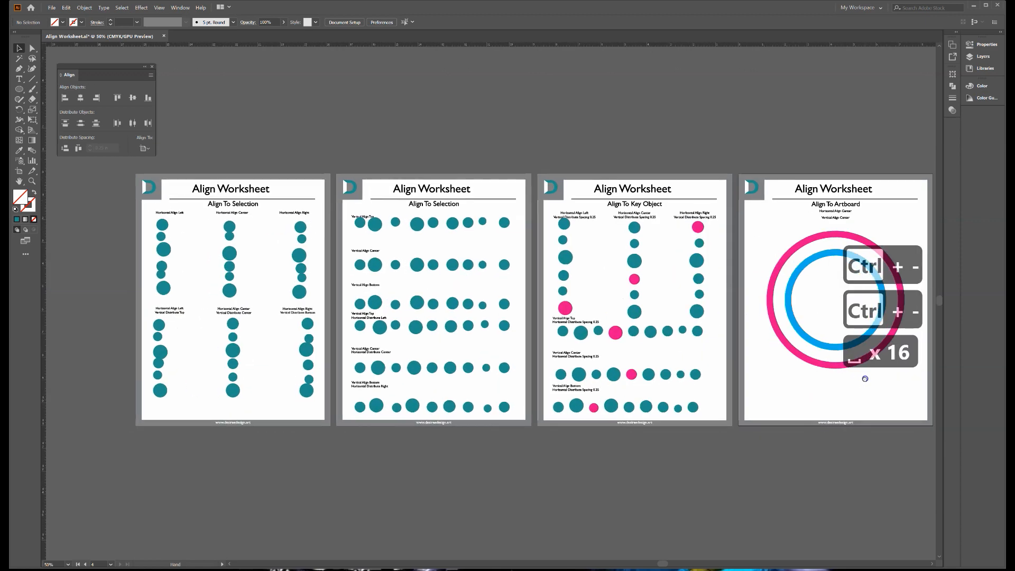
scroll(752, 420, "right", 18)
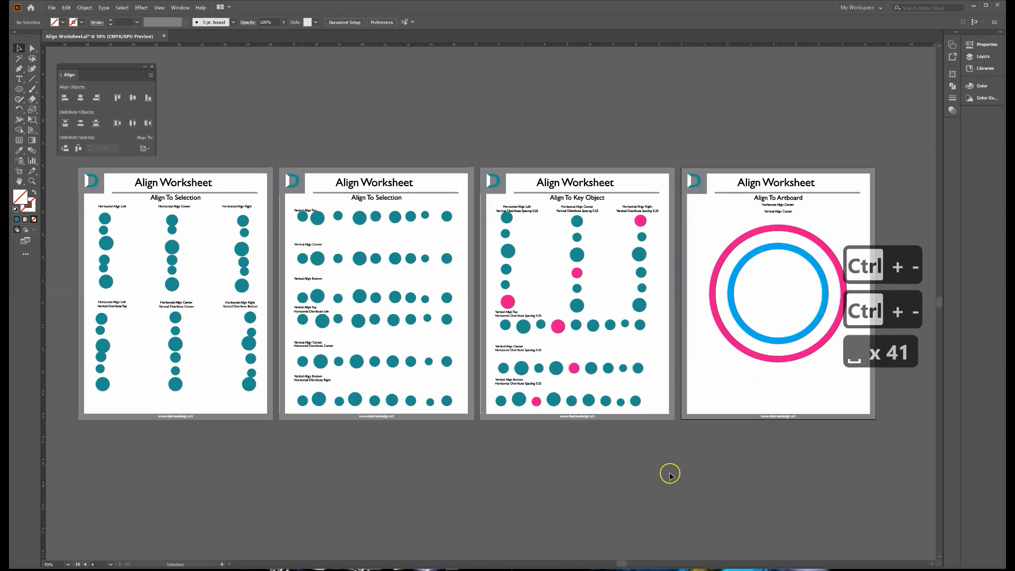